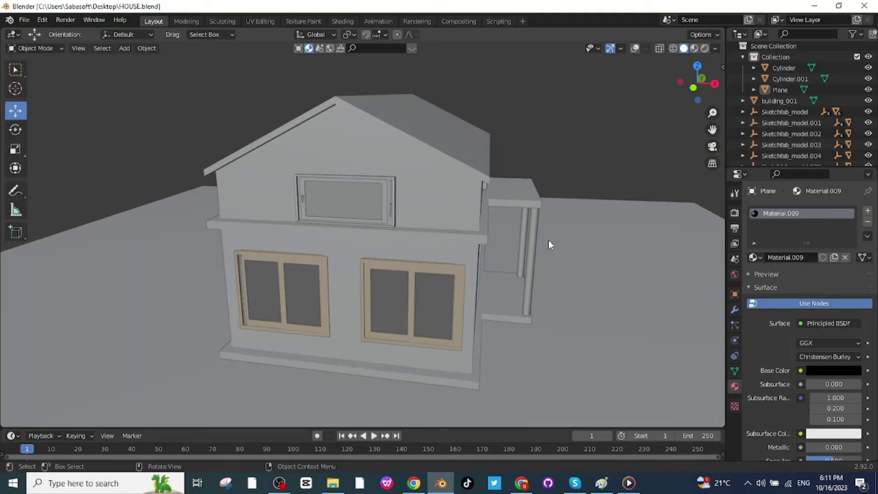
Orbit around the finished house to view it from above, from the porch corner and from the front.
{"action": "mouse_move", "coordinate": [633, 254]}
{"action": "middle_mouse_down"}
{"action": "mouse_move", "coordinate": [599, 246]}
{"action": "mouse_move", "coordinate": [553, 271]}
{"action": "mouse_move", "coordinate": [497, 278]}
{"action": "mouse_move", "coordinate": [454, 266]}
{"action": "mouse_move", "coordinate": [571, 241]}
{"action": "middle_mouse_up"}
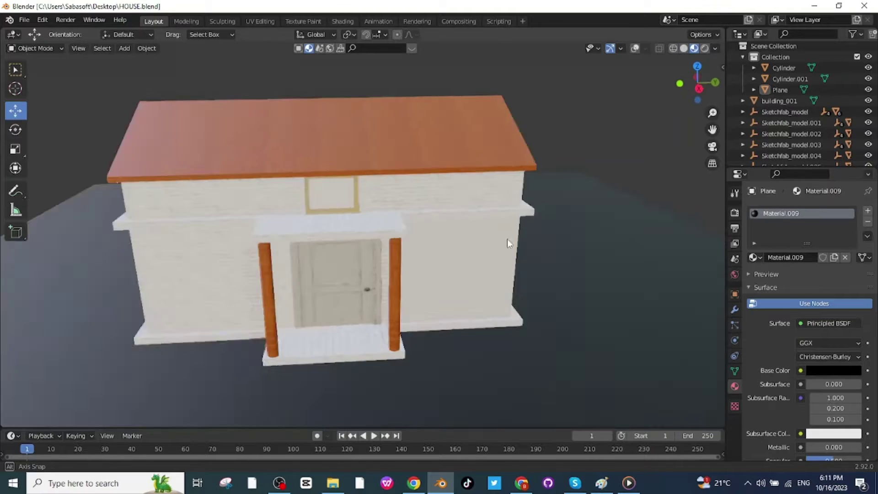
{"action": "mouse_move", "coordinate": [507, 239]}
{"action": "middle_mouse_down"}
{"action": "mouse_move", "coordinate": [571, 227]}
{"action": "mouse_move", "coordinate": [512, 245]}
{"action": "middle_mouse_up"}
{"action": "left_click_drag", "start_coordinate": [98, 158], "coordinate": [579, 306]}
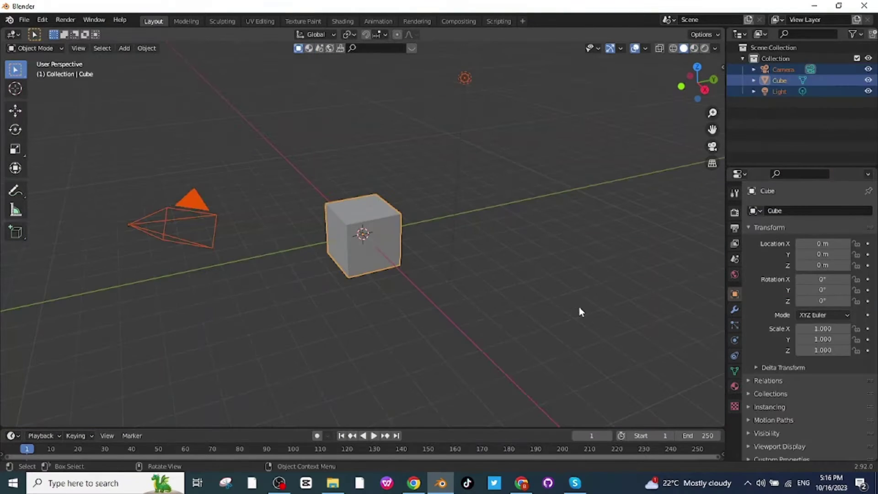
Delete the default camera, cube and light, then create the building_001 floorplan with Building Tools.
{"action": "key", "text": "Delete"}
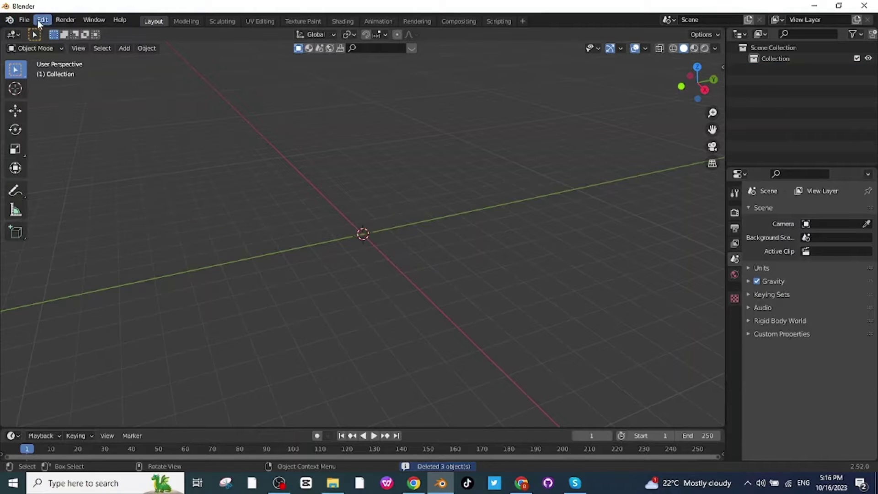
{"action": "key", "text": "n"}
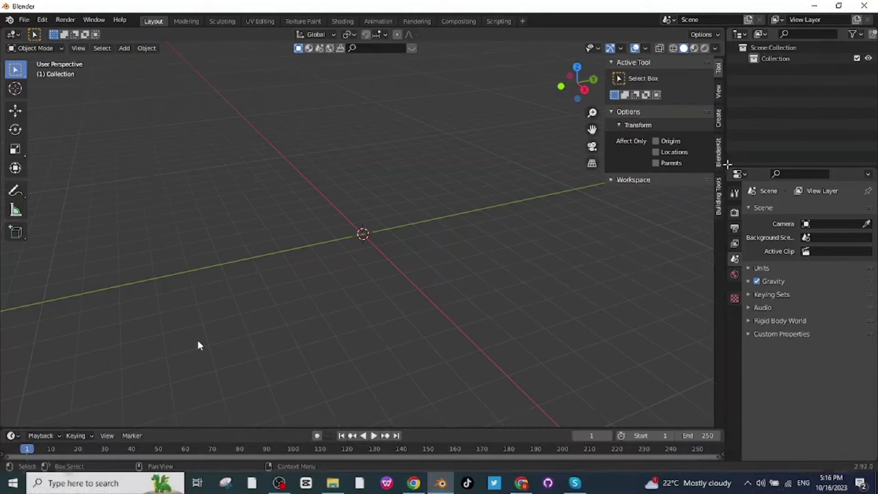
{"action": "left_click", "coordinate": [718, 197]}
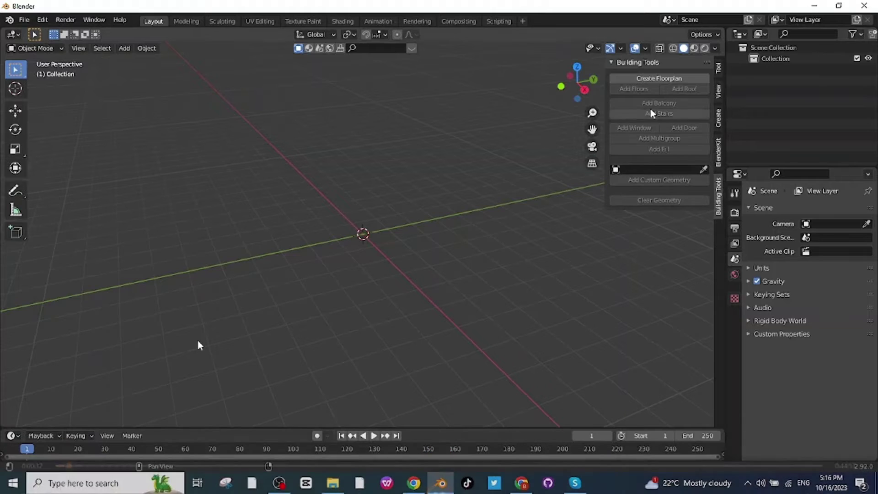
{"action": "left_click", "coordinate": [648, 78]}
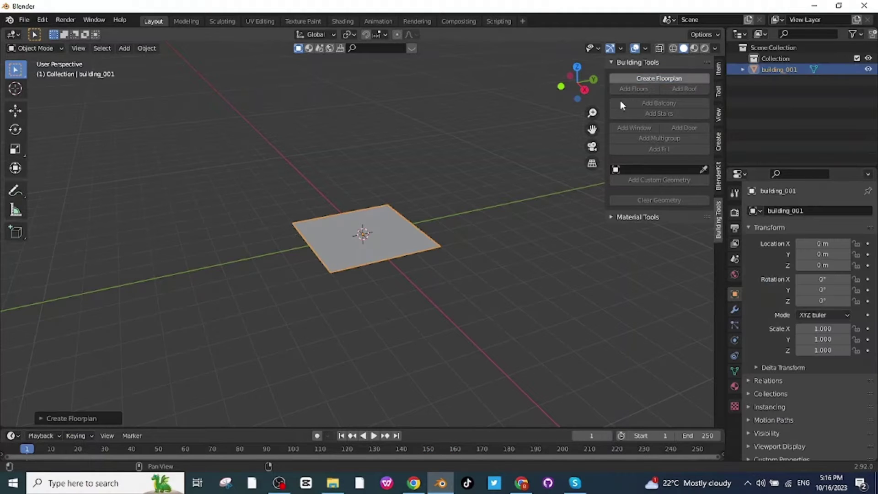
{"action": "left_click", "coordinate": [36, 48]}
In Edit Mode, select the whole floorplan and scale it up.
{"action": "left_click", "coordinate": [44, 77]}
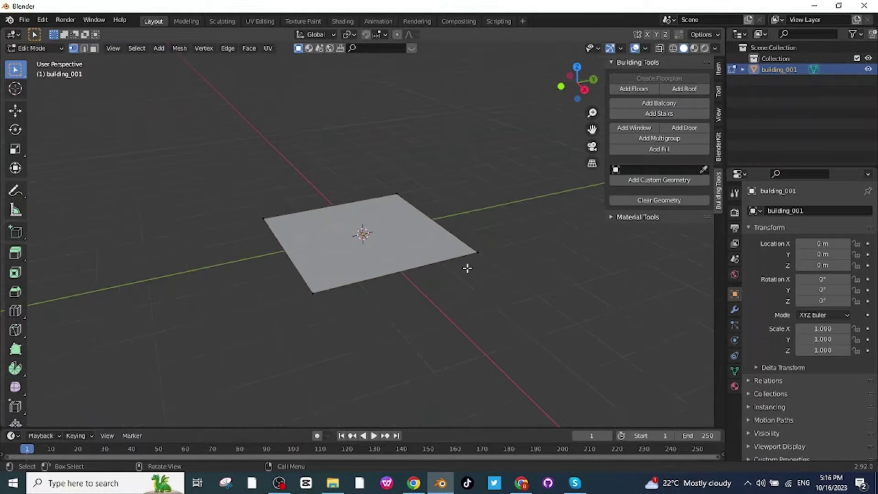
{"action": "key", "text": "a"}
{"action": "key", "text": "s"}
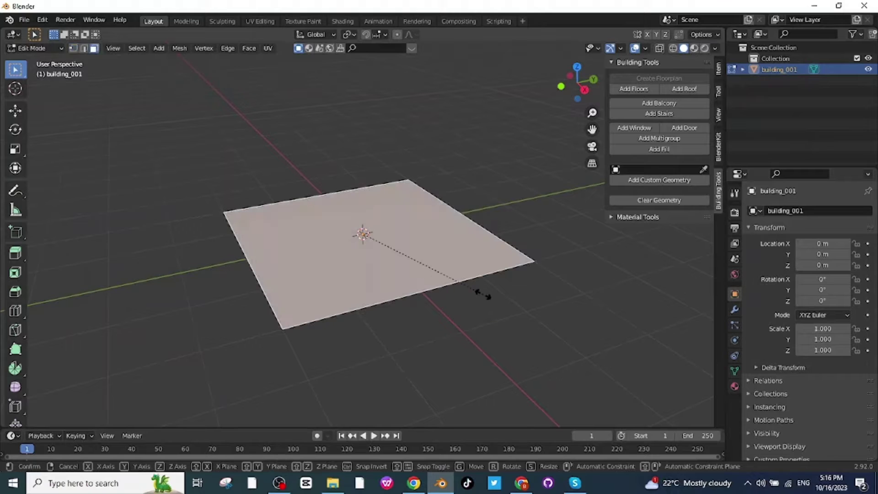
{"action": "left_click", "coordinate": [496, 289]}
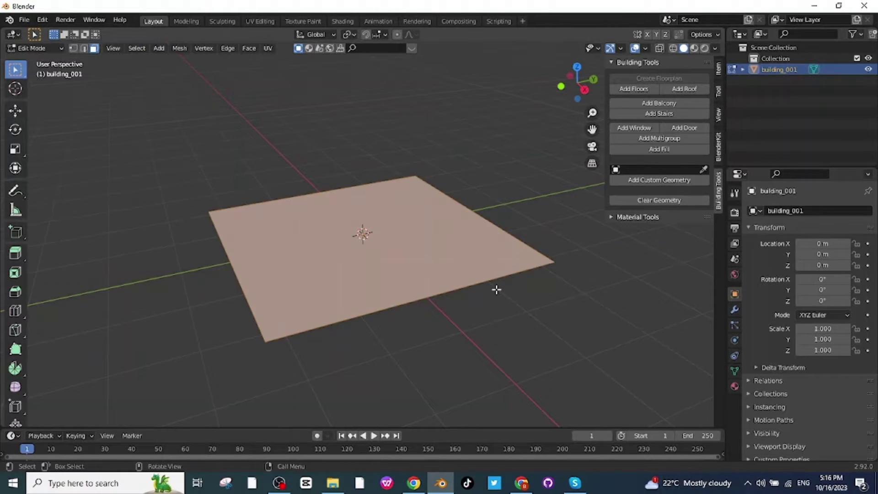
Stretch the floorplan along Y and then along X into a large rectangle.
{"action": "key", "text": "s"}
{"action": "key", "text": "y"}
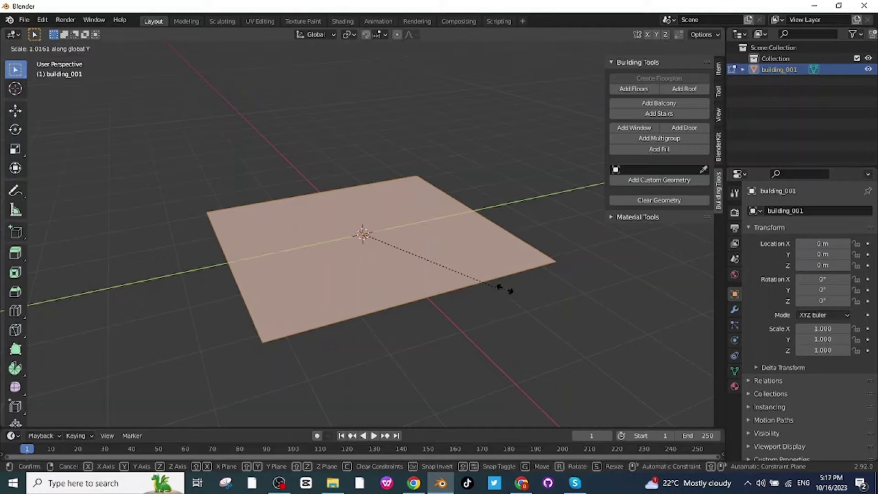
{"action": "left_click", "coordinate": [610, 288]}
{"action": "key", "text": "s"}
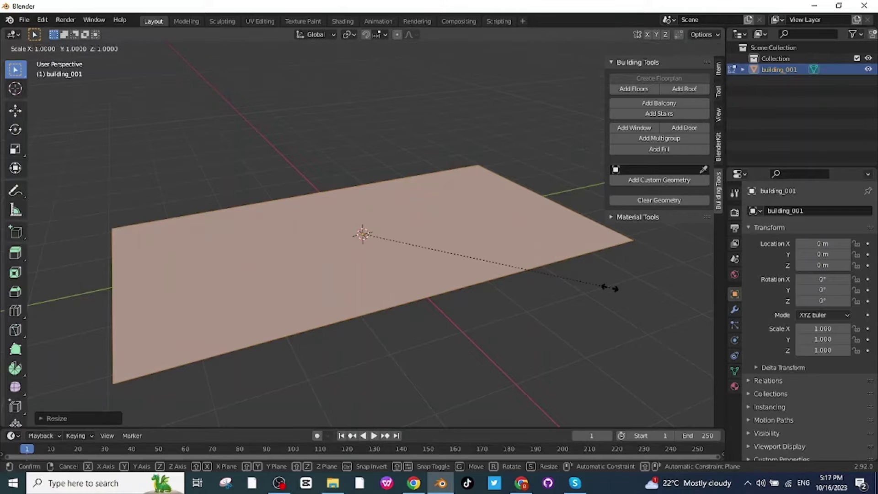
{"action": "key", "text": "x"}
{"action": "left_click", "coordinate": [649, 328]}
{"action": "left_click", "coordinate": [535, 292]}
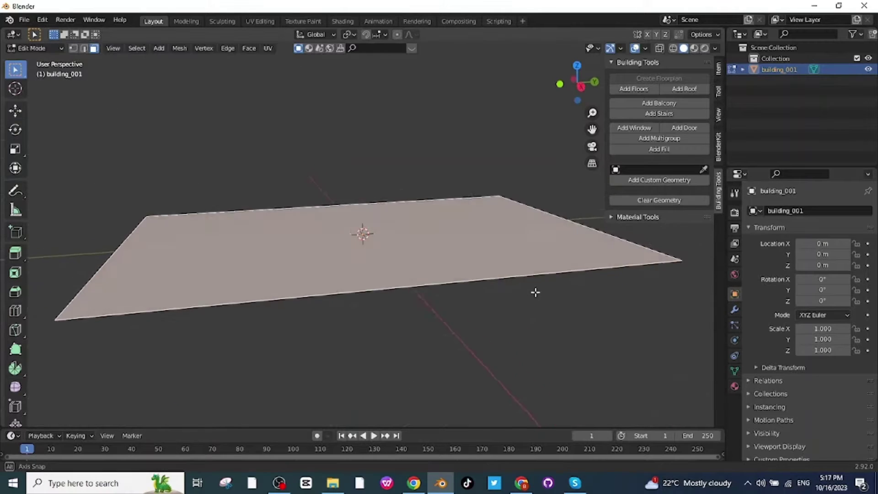
{"action": "middle_click_drag", "start_coordinate": [535, 292], "coordinate": [572, 246]}
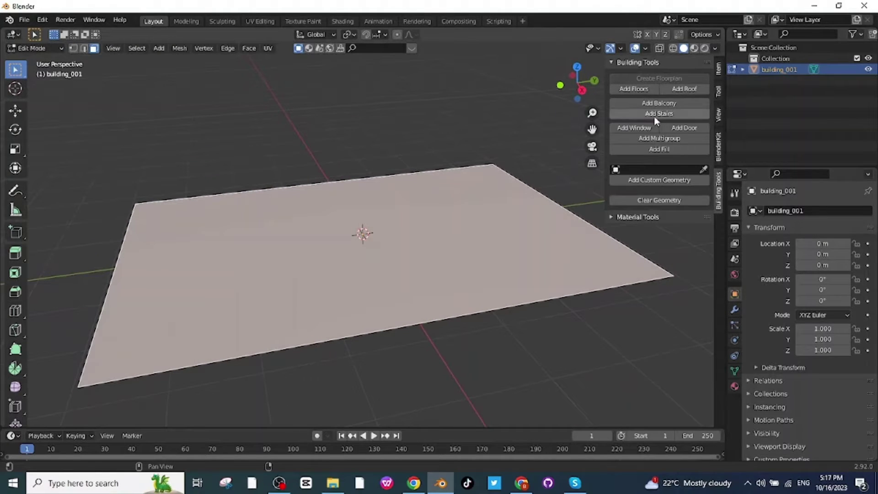
Raise the floorplan into a first floor with a 3.1 m floor height.
{"action": "left_click", "coordinate": [635, 88]}
{"action": "left_click", "coordinate": [72, 418]}
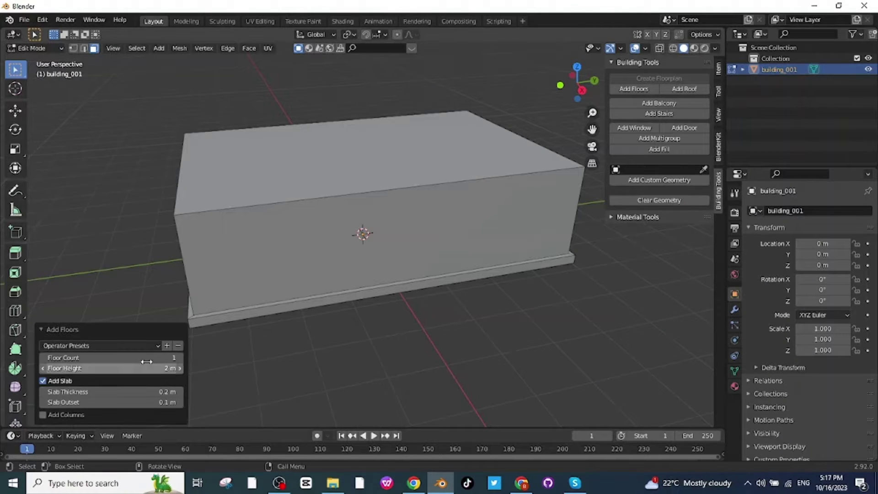
{"action": "left_click_drag", "start_coordinate": [172, 368], "coordinate": [211, 369]}
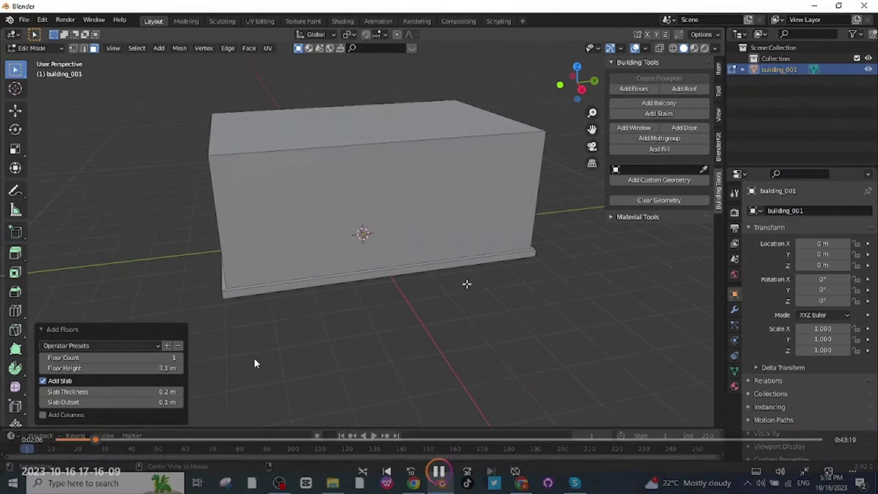
Stack a second floor, 2.9 m tall, on the building's top face.
{"action": "left_click", "coordinate": [292, 123]}
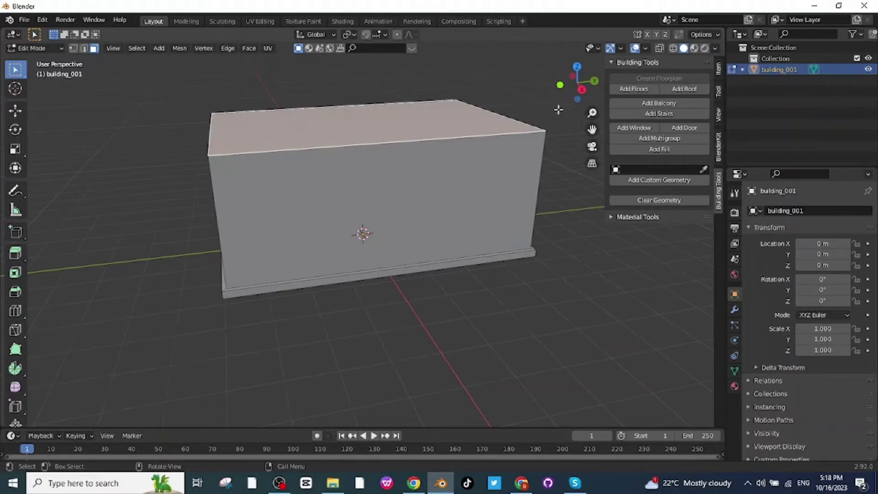
{"action": "left_click", "coordinate": [630, 90]}
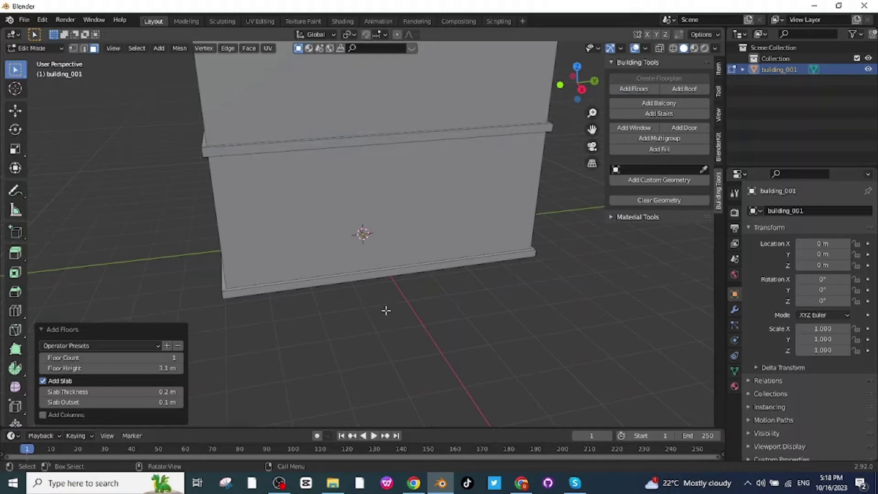
{"action": "scroll", "coordinate": [386, 311], "scroll_direction": "down", "scroll_amount": 1}
{"action": "mouse_move", "coordinate": [110, 368]}
{"action": "left_mouse_down"}
{"action": "mouse_move", "coordinate": [120, 368]}
{"action": "mouse_move", "coordinate": [99, 368]}
{"action": "left_mouse_up"}
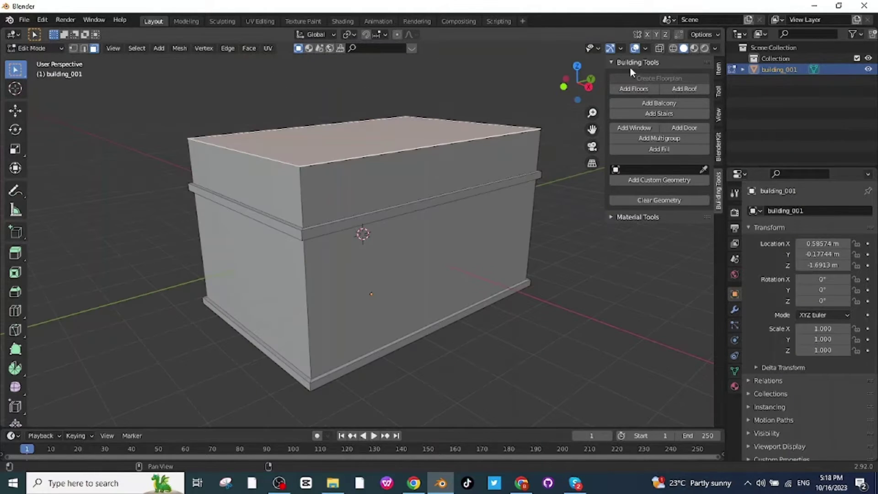
Add a Gable roof 0.12 m thick with a 0.1 m outset and 1 m height.
{"action": "left_click", "coordinate": [687, 89]}
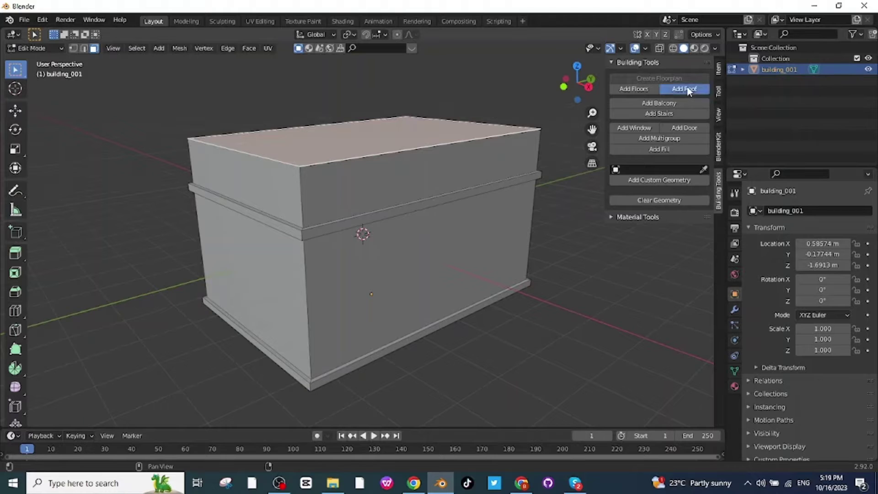
{"action": "left_click", "coordinate": [110, 376]}
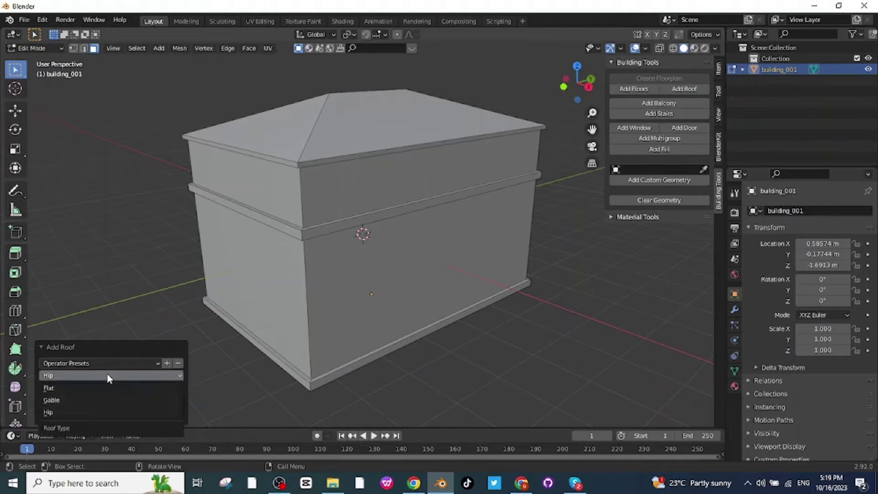
{"action": "left_click", "coordinate": [64, 400]}
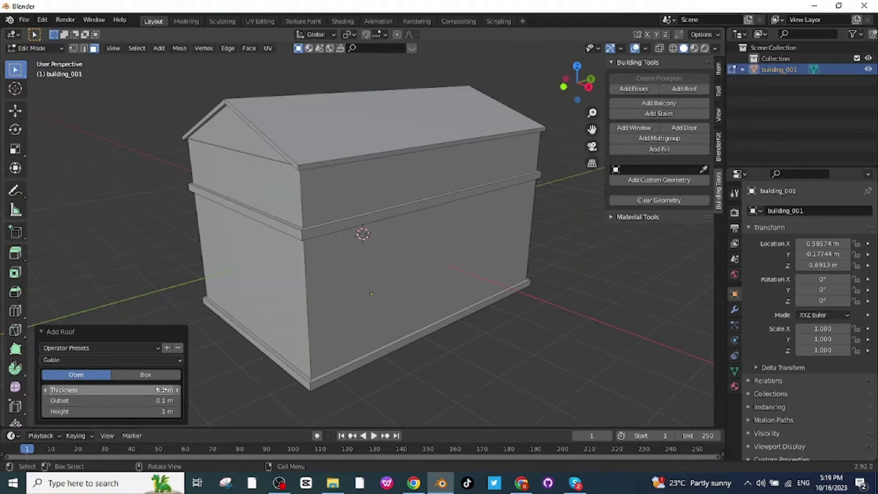
{"action": "left_click_drag", "start_coordinate": [175, 396], "coordinate": [201, 396]}
{"action": "mouse_move", "coordinate": [137, 390]}
{"action": "left_mouse_down"}
{"action": "mouse_move", "coordinate": [114, 389]}
{"action": "mouse_move", "coordinate": [151, 400]}
{"action": "left_mouse_up"}
{"action": "middle_click_drag", "start_coordinate": [320, 275], "coordinate": [357, 278]}
{"action": "key", "text": "ctrl+r"}
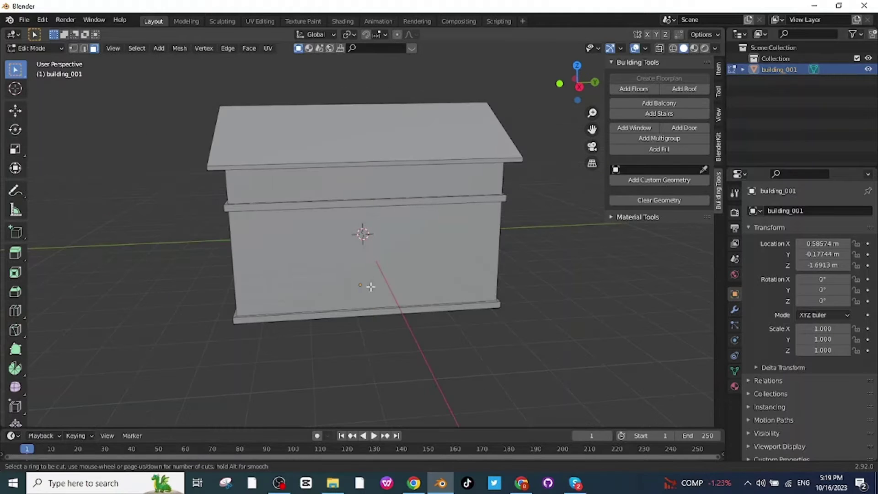
Cut two vertical edge loops across the front wall, splitting it into three bays.
{"action": "scroll", "coordinate": [371, 293], "scroll_direction": "up", "scroll_amount": 1}
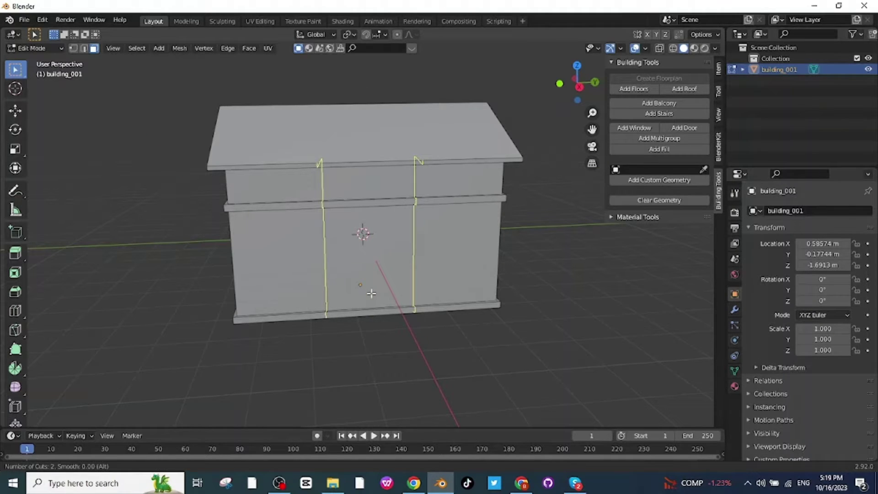
{"action": "left_click", "coordinate": [371, 293]}
{"action": "left_click", "coordinate": [367, 308]}
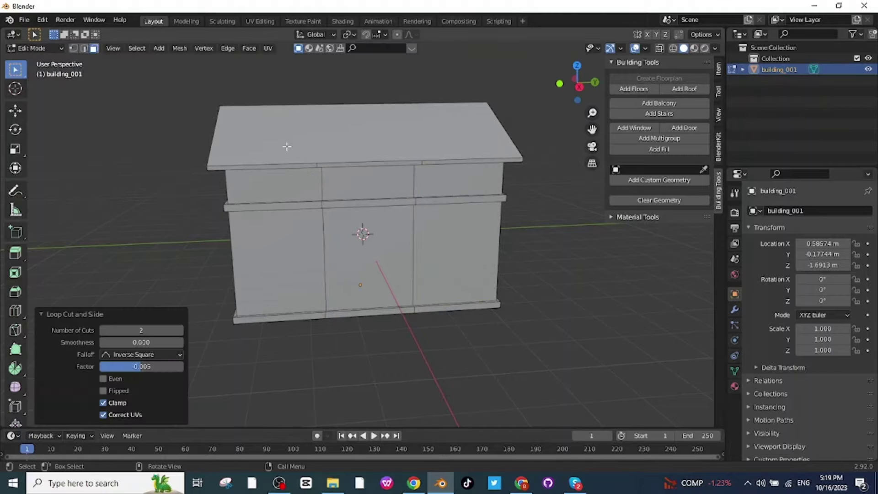
Extrude the middle floor-band strip and bottom plinth strip outward into a canopy and porch step.
{"action": "left_click", "coordinate": [351, 207]}
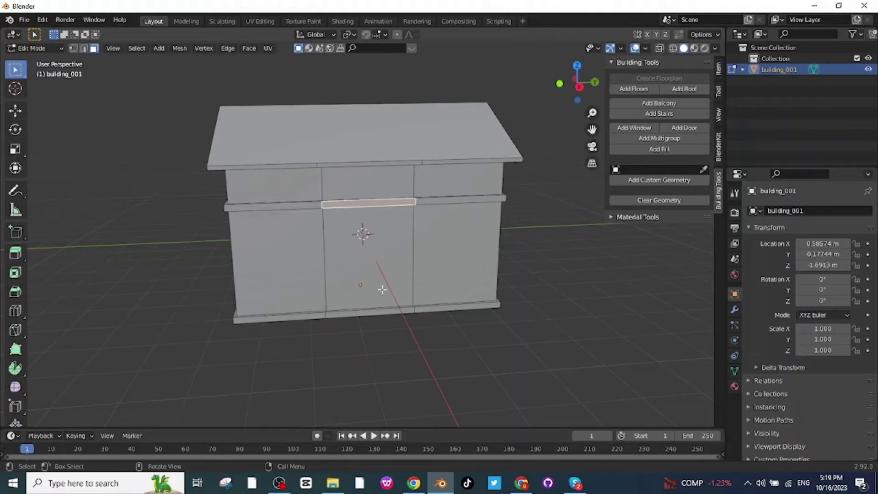
{"action": "left_click", "coordinate": [372, 314], "text": "shift"}
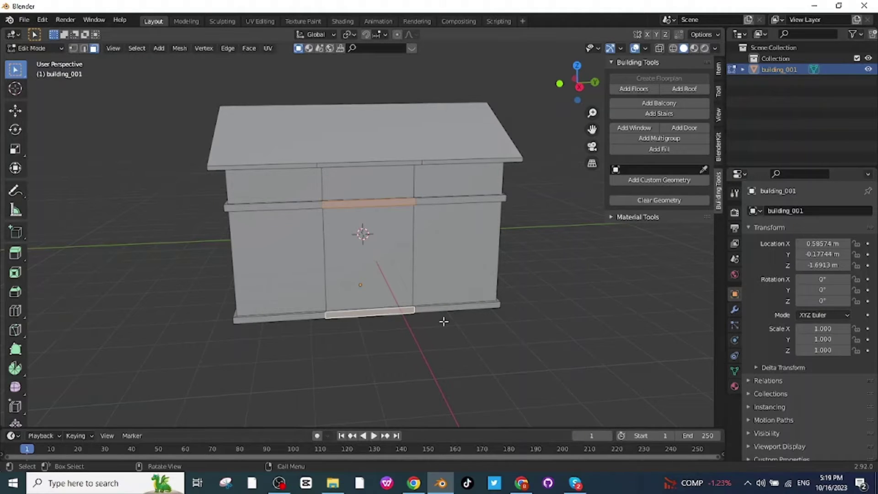
{"action": "key", "text": "e"}
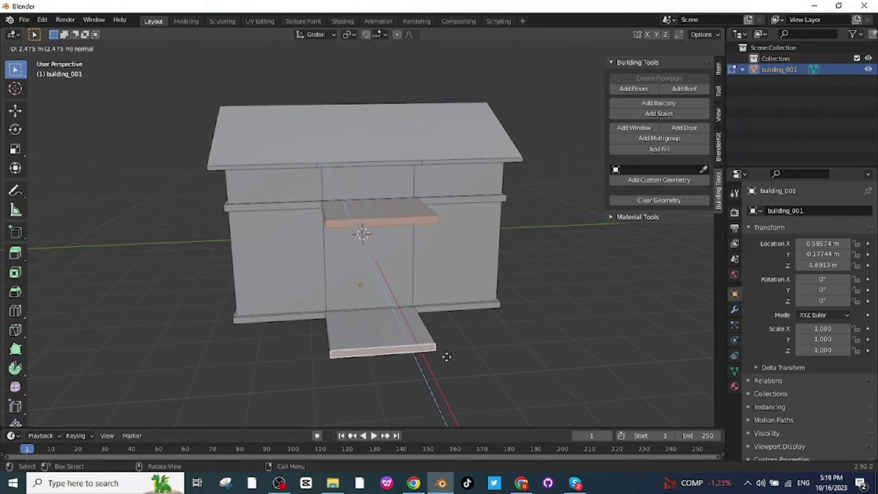
{"action": "left_click", "coordinate": [438, 367]}
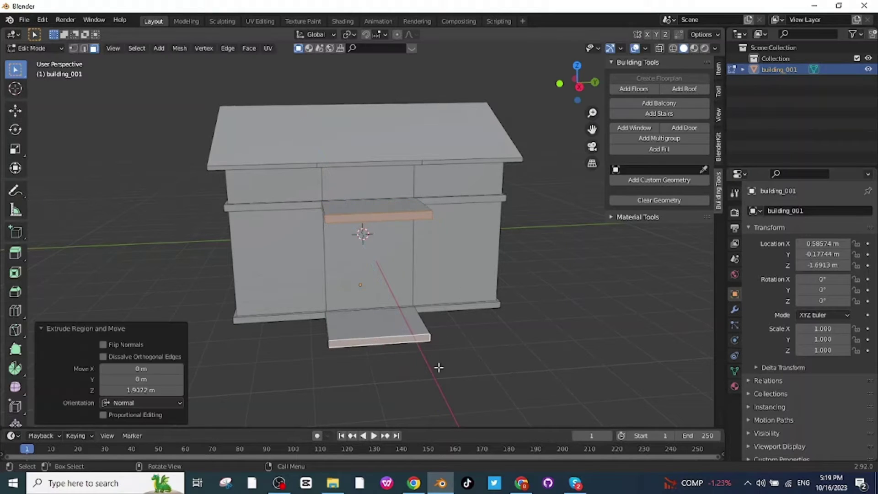
{"action": "middle_click_drag", "start_coordinate": [438, 367], "coordinate": [425, 293]}
{"action": "left_click", "coordinate": [393, 256]}
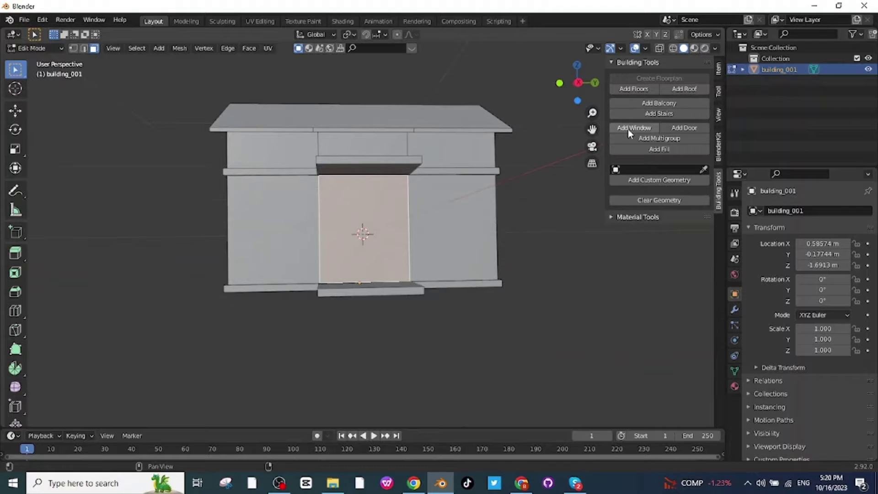
Add a door to the centre front face and widen it to 1.6 m by 1.8 m.
{"action": "left_click", "coordinate": [683, 128]}
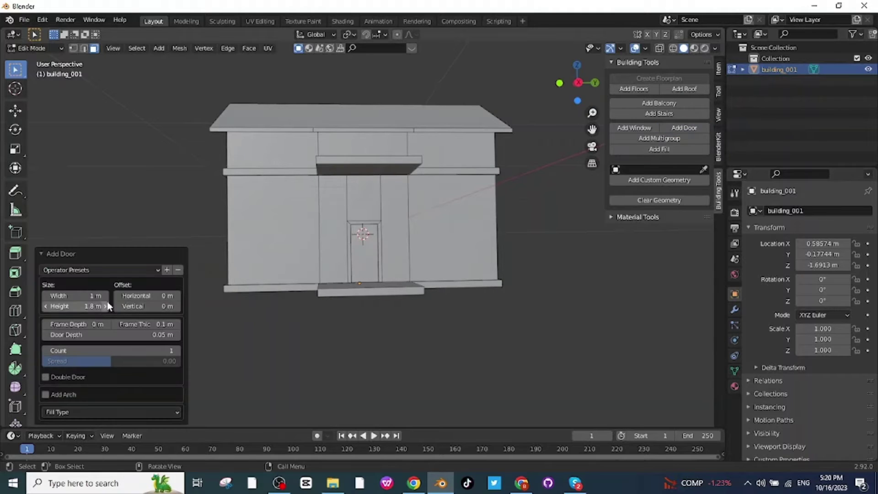
{"action": "left_click_drag", "start_coordinate": [103, 295], "coordinate": [135, 295]}
{"action": "middle_click_drag", "start_coordinate": [411, 288], "coordinate": [439, 292]}
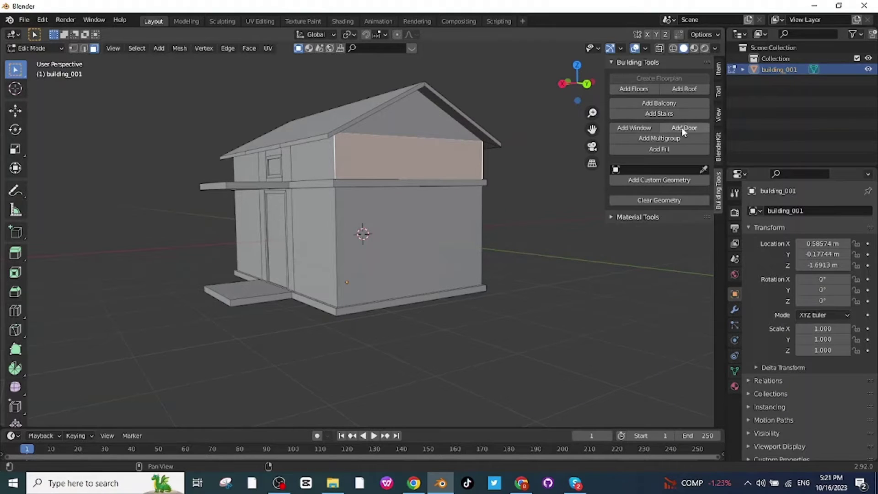
Add two 2.3 m wide, 1.8 m tall windows to the side wall's ground floor.
{"action": "left_click", "coordinate": [640, 128]}
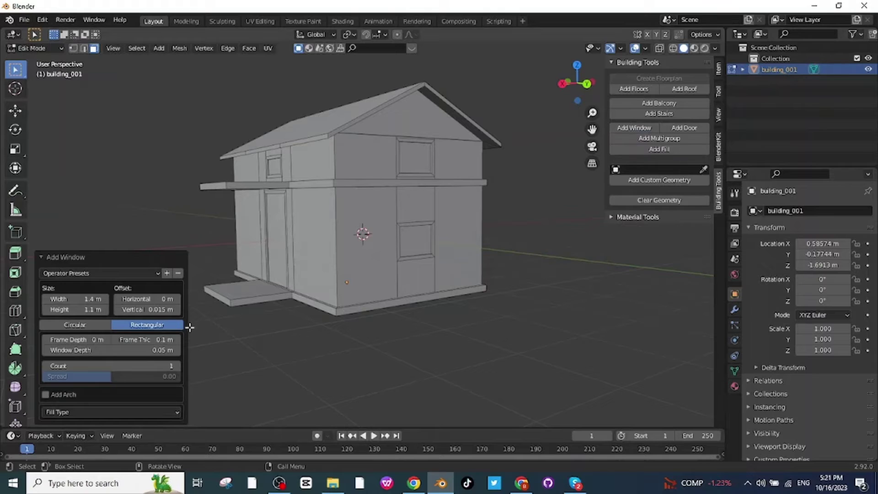
{"action": "left_click", "coordinate": [106, 309]}
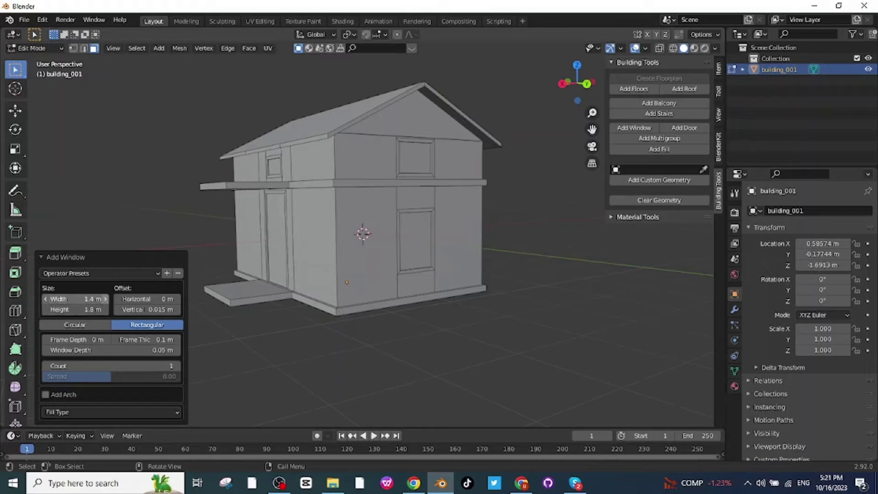
{"action": "left_click_drag", "start_coordinate": [105, 300], "coordinate": [127, 300]}
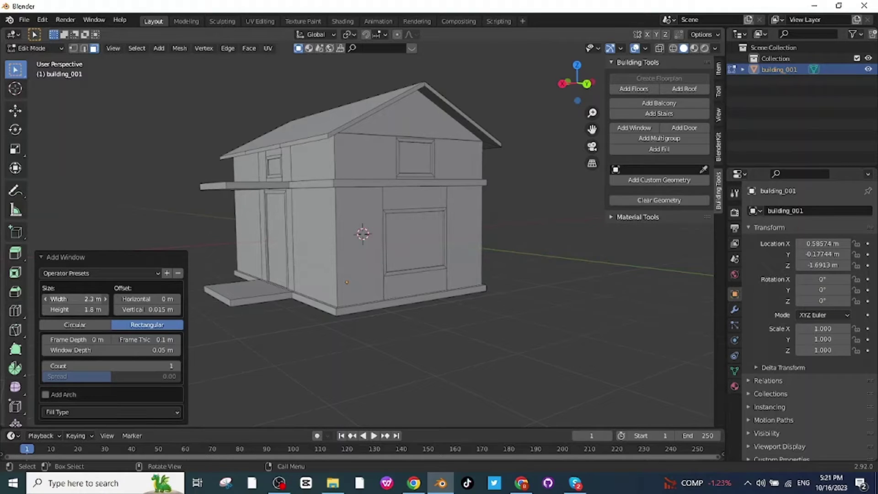
{"action": "left_click", "coordinate": [178, 366]}
{"action": "middle_click_drag", "start_coordinate": [504, 331], "coordinate": [435, 329]}
Add windows to the lower face of the opposite side wall.
{"action": "left_click", "coordinate": [425, 214]}
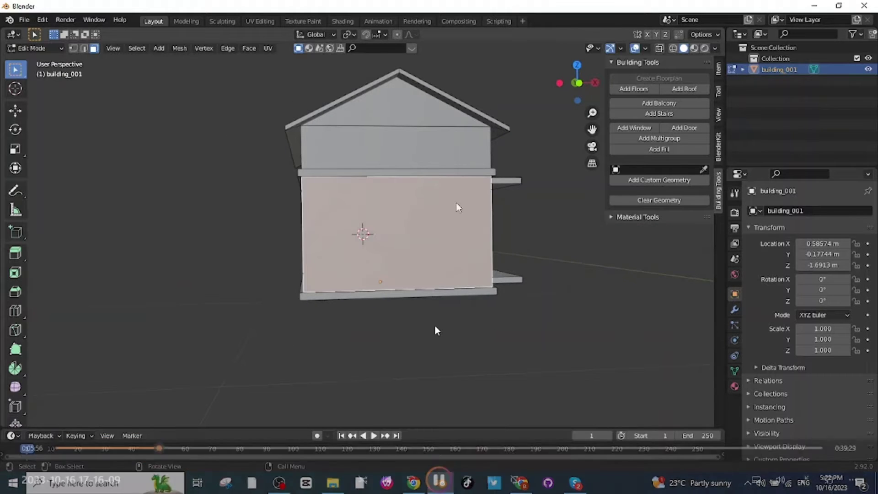
{"action": "left_click", "coordinate": [638, 129]}
{"action": "middle_click_drag", "start_coordinate": [536, 279], "coordinate": [431, 204]}
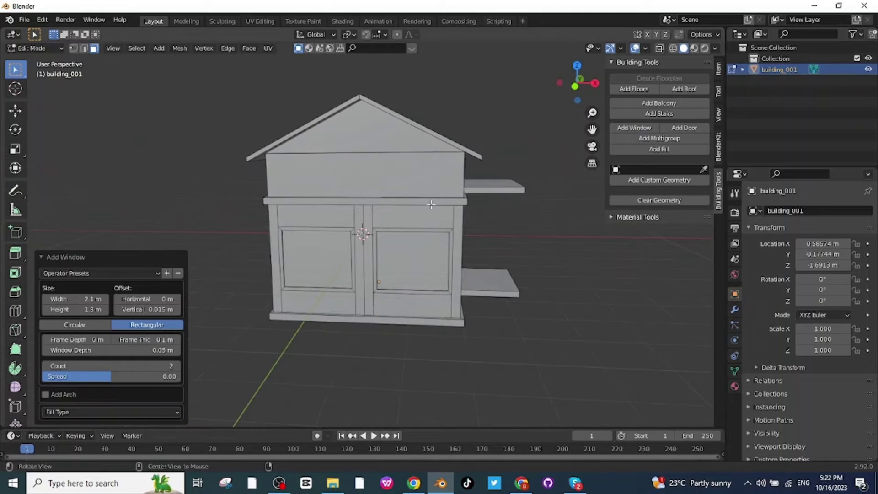
Add a single 1.3 m by 1.1 m window to the upper wall face.
{"action": "left_click", "coordinate": [348, 172]}
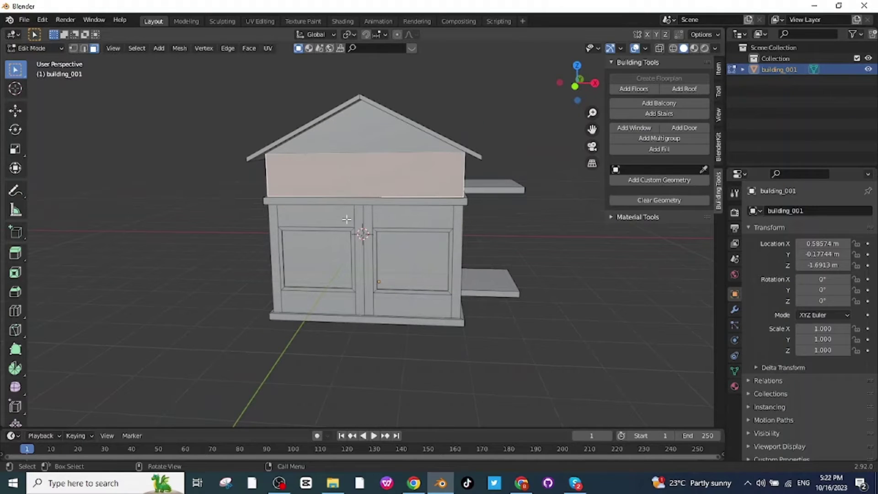
{"action": "left_click", "coordinate": [630, 126]}
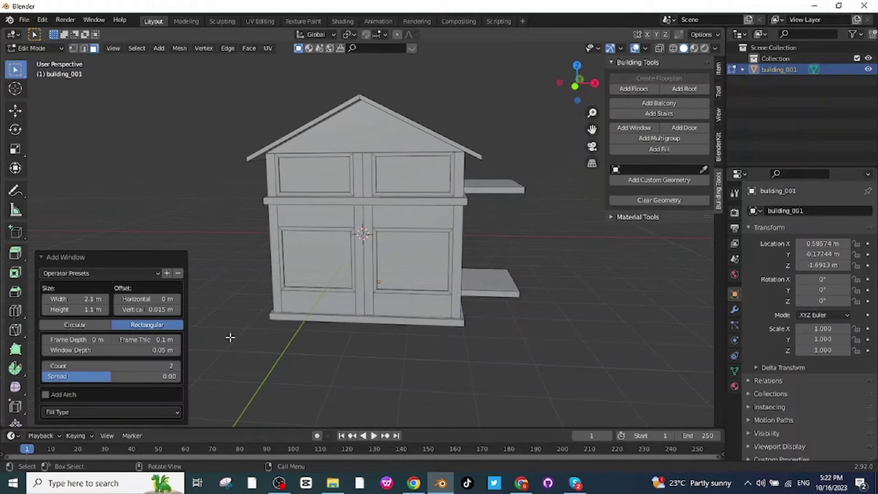
{"action": "left_click", "coordinate": [167, 366]}
{"action": "type", "text": "1"}
{"action": "key", "text": "Return"}
{"action": "middle_click_drag", "start_coordinate": [315, 355], "coordinate": [503, 219]}
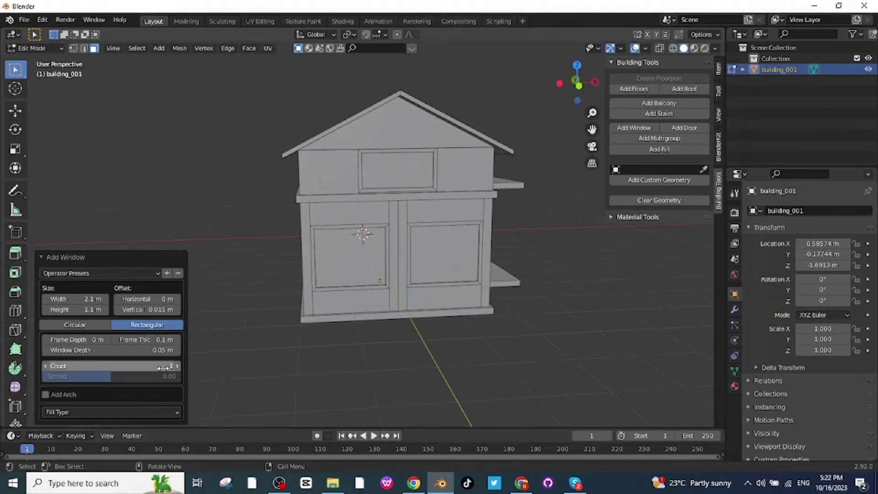
{"action": "middle_click_drag", "start_coordinate": [418, 323], "coordinate": [342, 332]}
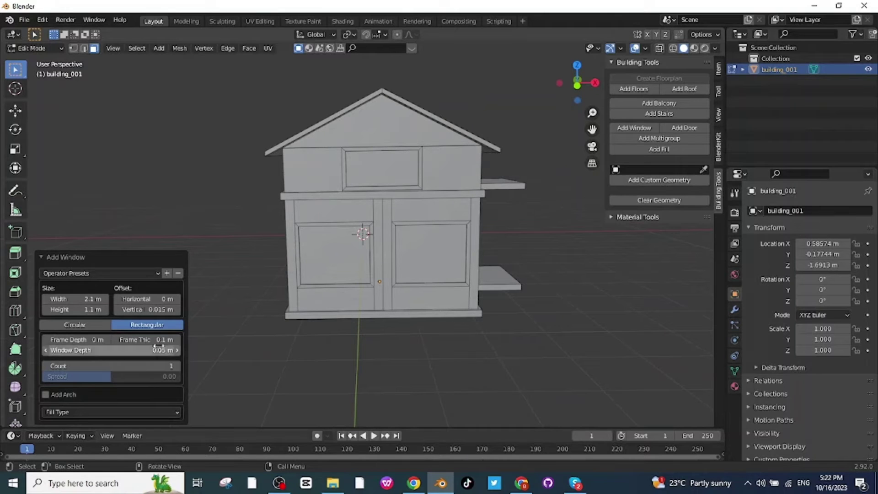
{"action": "left_click_drag", "start_coordinate": [104, 298], "coordinate": [94, 298]}
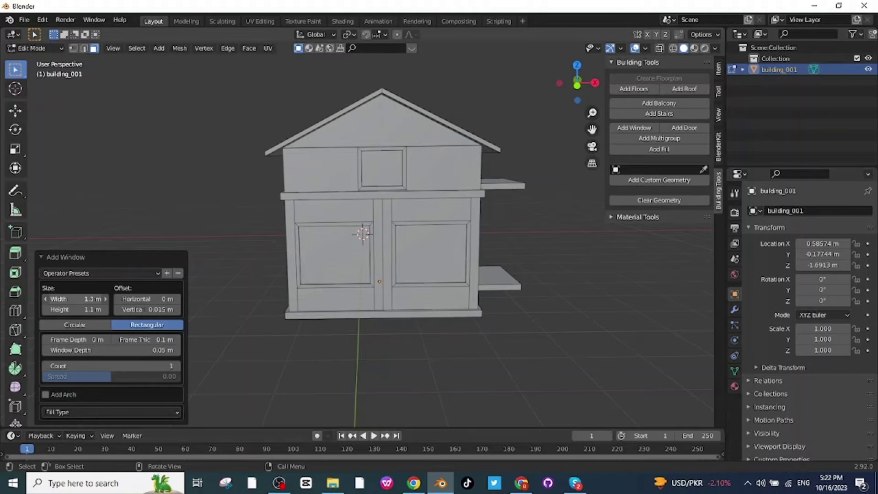
{"action": "middle_click_drag", "start_coordinate": [196, 347], "coordinate": [279, 354]}
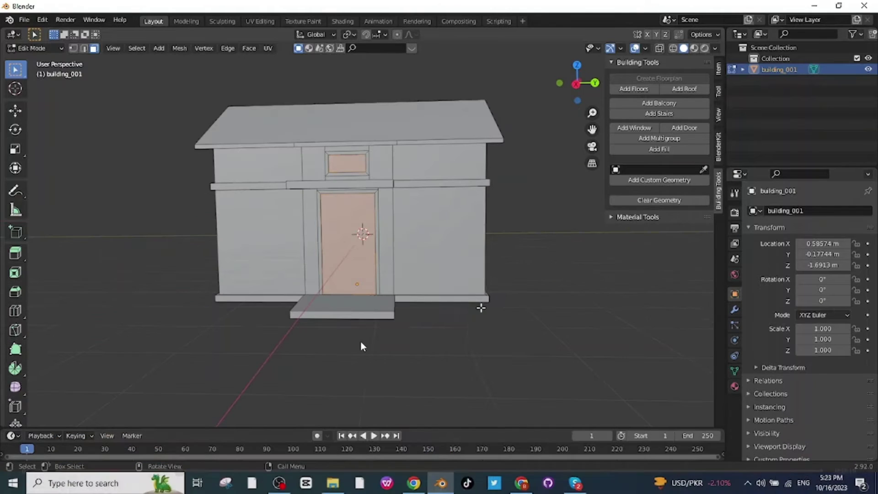
Delete the door faces to open up the front doorway.
{"action": "key", "text": "x"}
{"action": "left_click", "coordinate": [449, 309]}
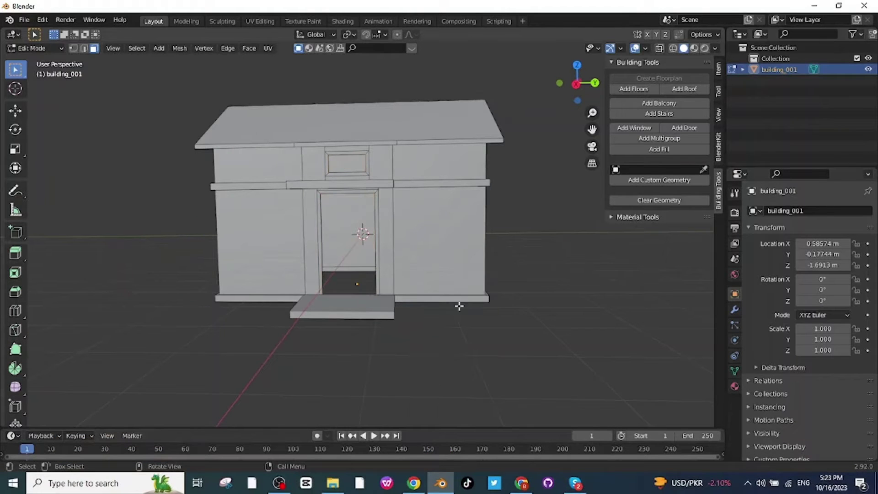
{"action": "mouse_move", "coordinate": [560, 301]}
{"action": "middle_mouse_down"}
{"action": "mouse_move", "coordinate": [414, 308]}
{"action": "mouse_move", "coordinate": [413, 298]}
{"action": "mouse_move", "coordinate": [345, 310]}
{"action": "mouse_move", "coordinate": [574, 305]}
{"action": "middle_mouse_up"}
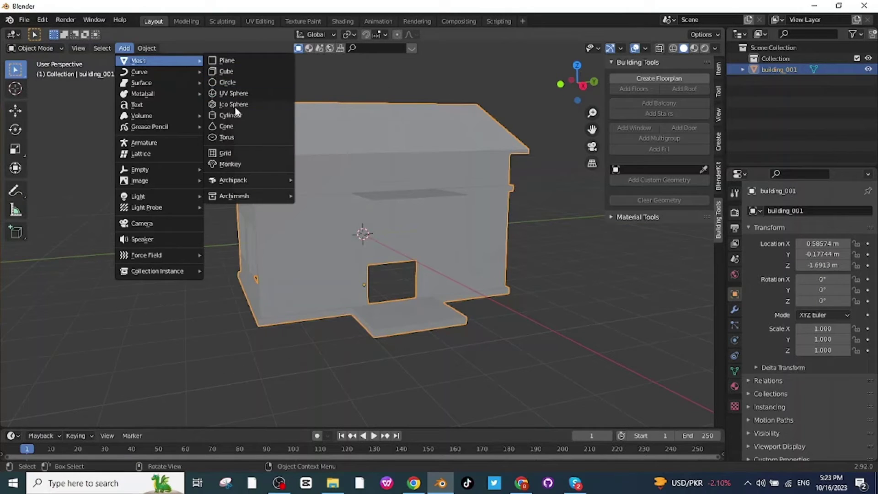
Add a cylinder, shape it into a thin pillar and move it beside the doorway.
{"action": "left_click", "coordinate": [233, 115]}
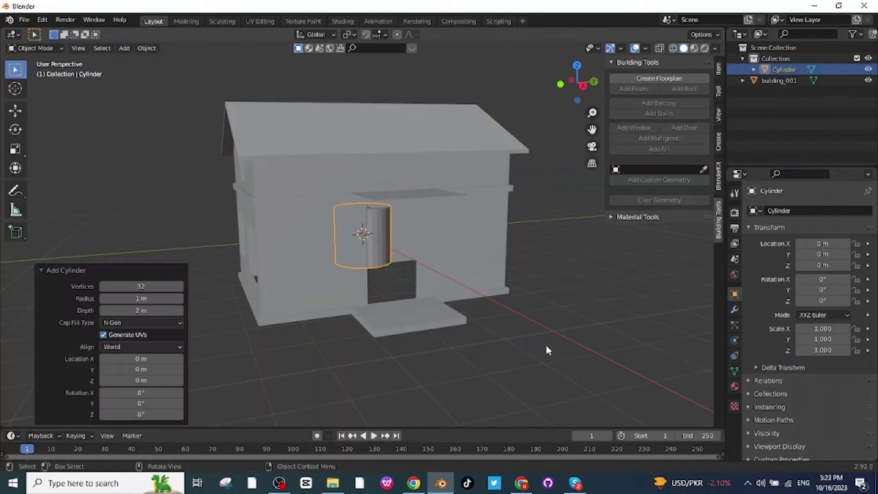
{"action": "key", "text": "s"}
{"action": "key", "text": "x"}
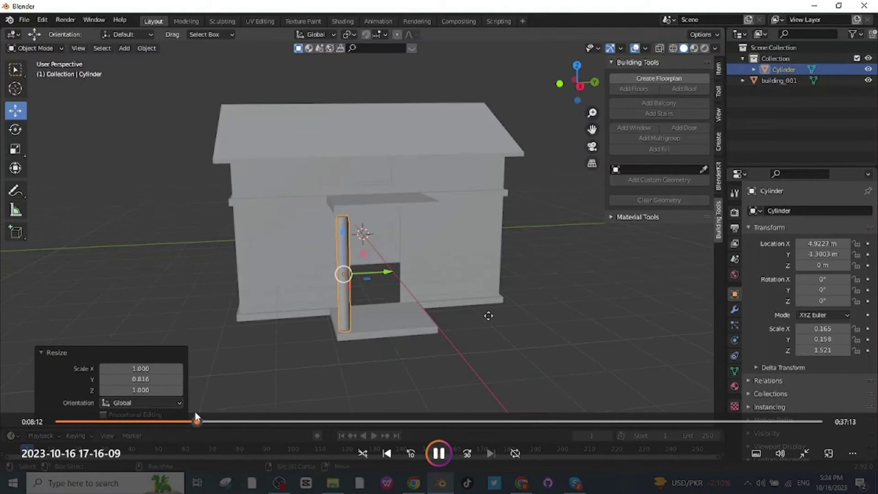
{"action": "key", "text": "s"}
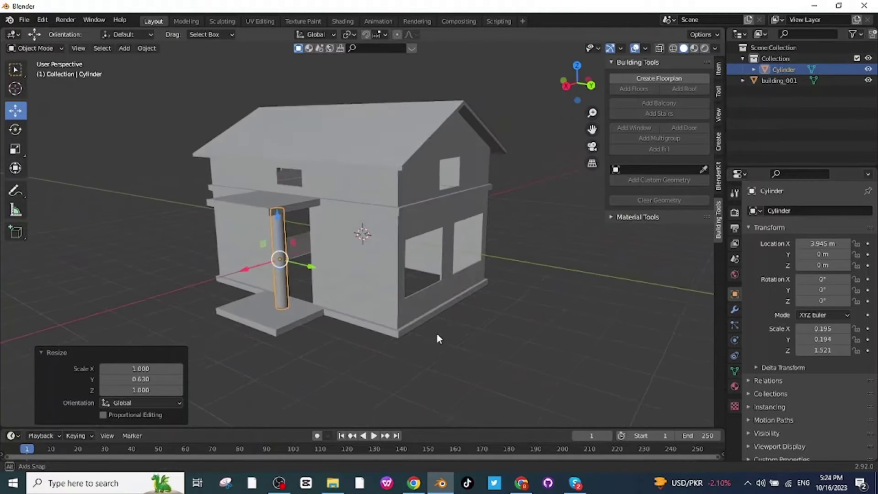
{"action": "key", "text": "g"}
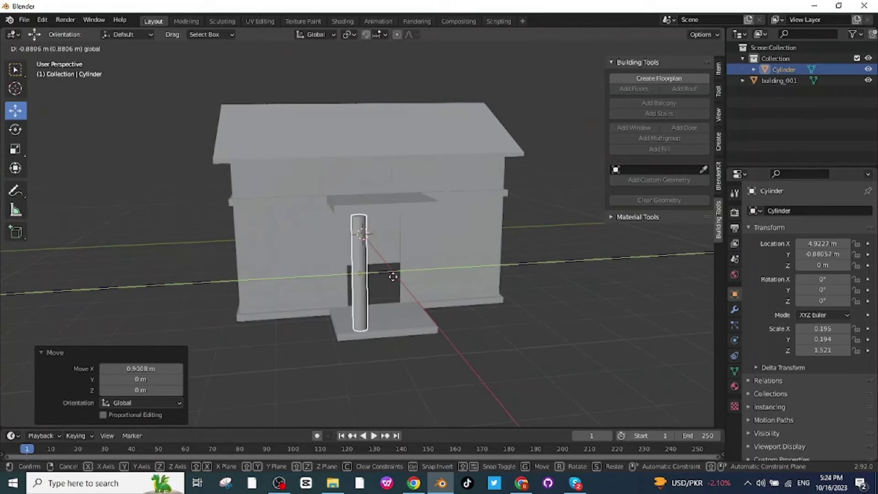
{"action": "key", "text": "s"}
{"action": "key", "text": "x"}
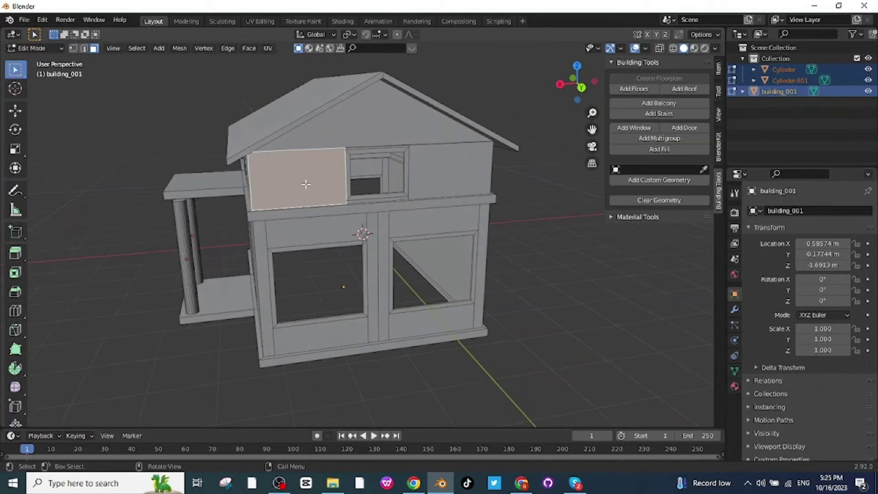
Select the whole house mesh and assign a new material to all its faces.
{"action": "key", "text": "a"}
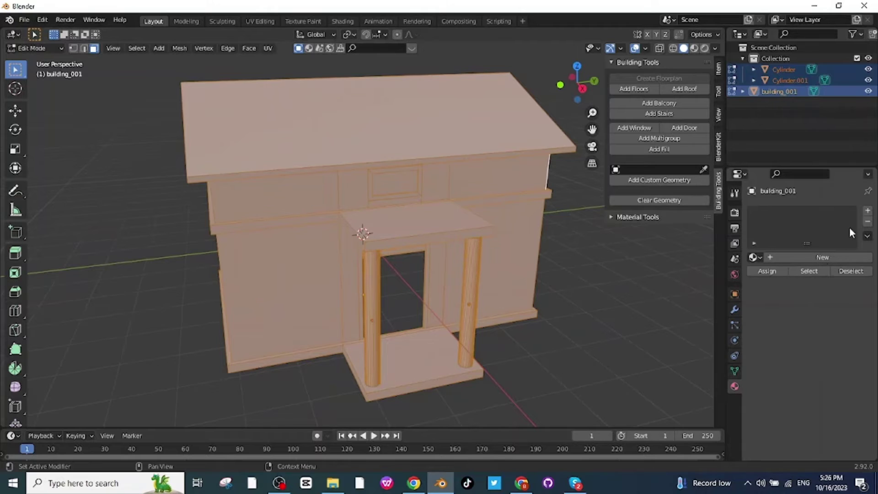
{"action": "left_click", "coordinate": [867, 212]}
{"action": "left_click", "coordinate": [802, 259]}
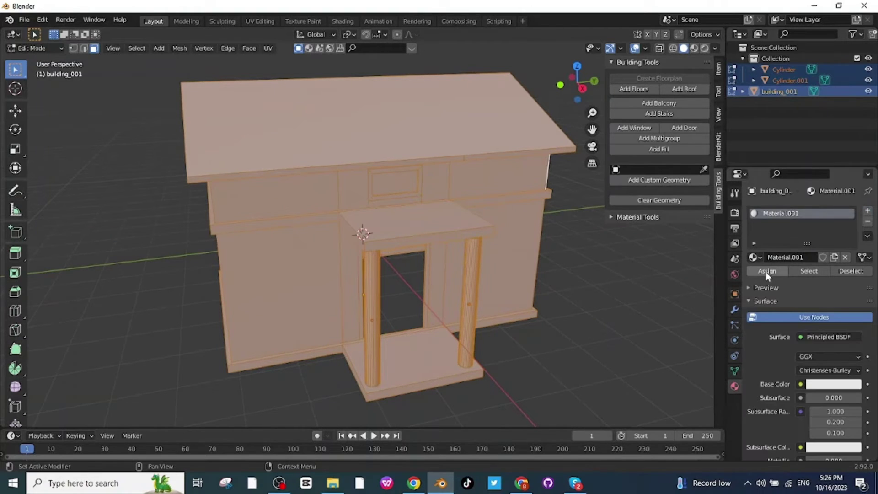
{"action": "left_click", "coordinate": [768, 272]}
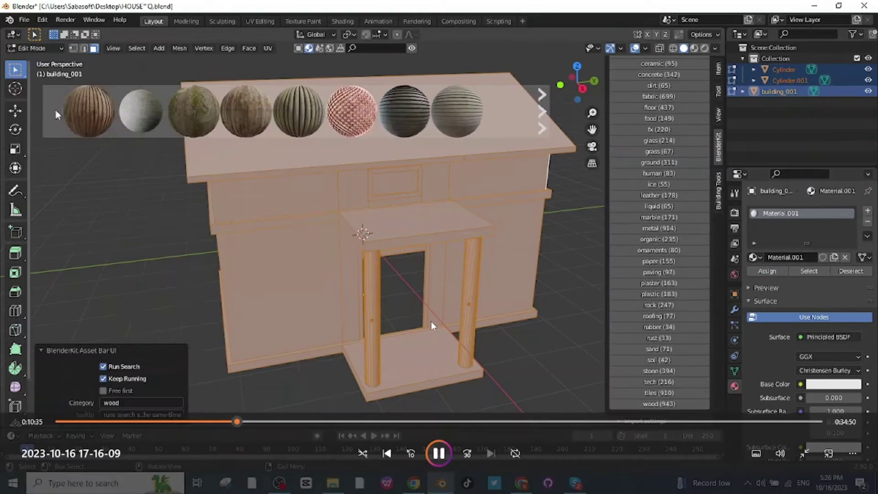
Page through the wood materials and apply Wood Planks Painted to the house.
{"action": "left_click", "coordinate": [544, 117]}
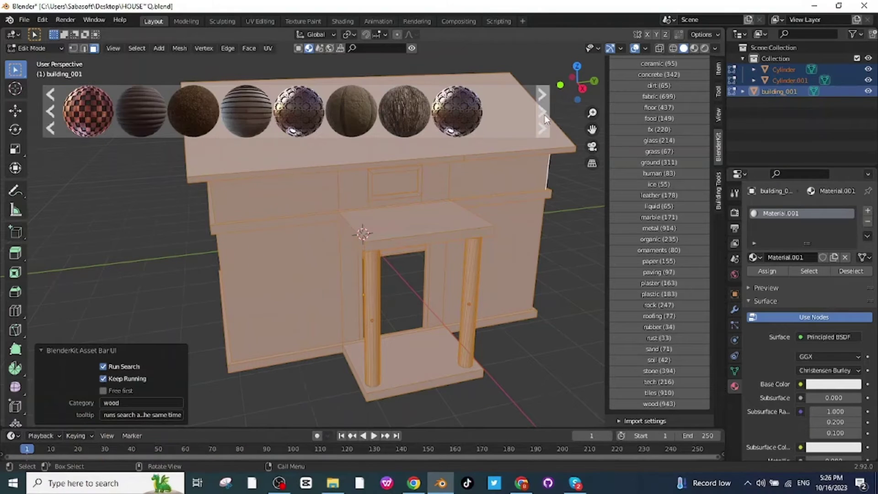
{"action": "left_click", "coordinate": [544, 115]}
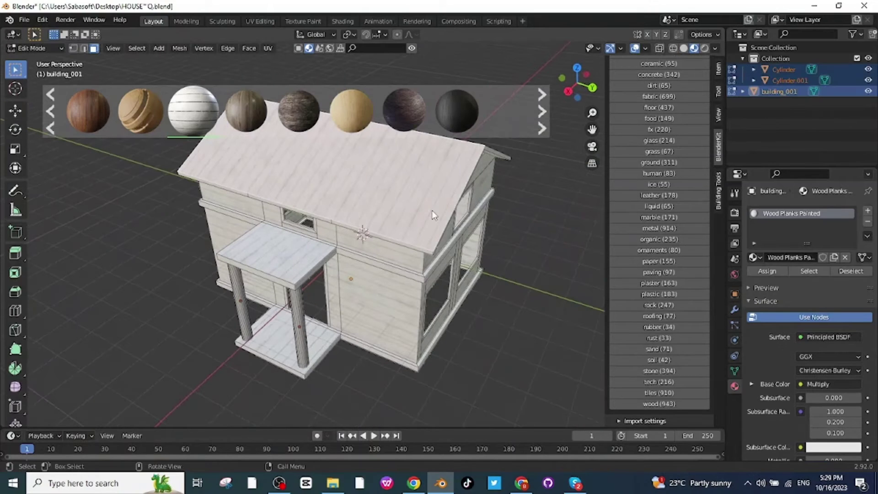
{"action": "middle_click_drag", "start_coordinate": [497, 256], "coordinate": [369, 177]}
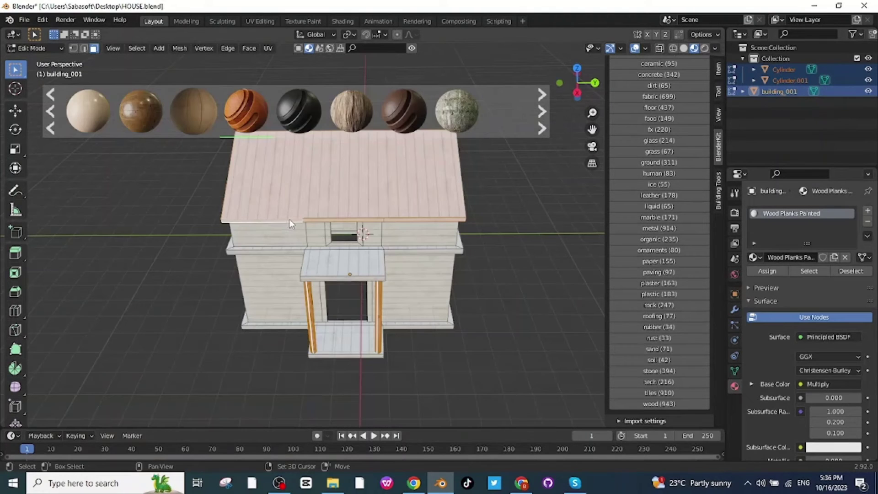
Add a second material slot with a new material assigned to the roof and porch columns.
{"action": "left_click", "coordinate": [867, 211]}
{"action": "left_click", "coordinate": [783, 277]}
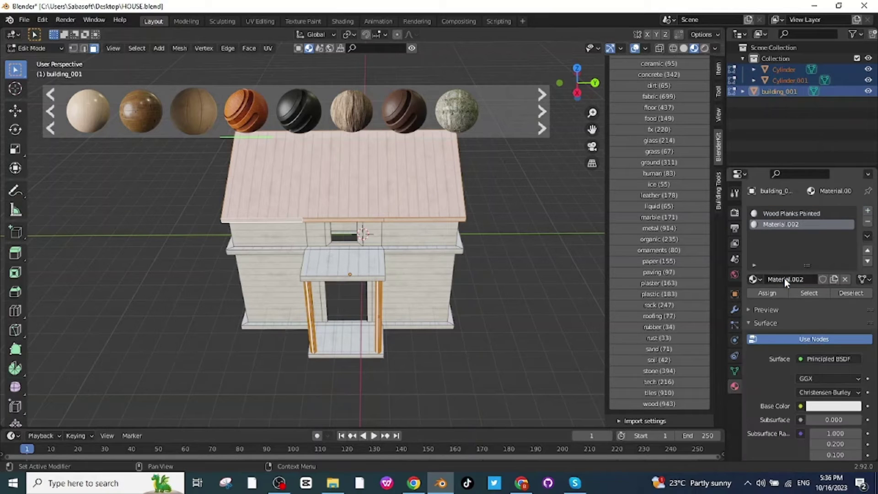
{"action": "left_click", "coordinate": [764, 295]}
Apply Pine Wood Dark to the roof and columns, then deselect everything.
{"action": "left_click", "coordinate": [244, 114]}
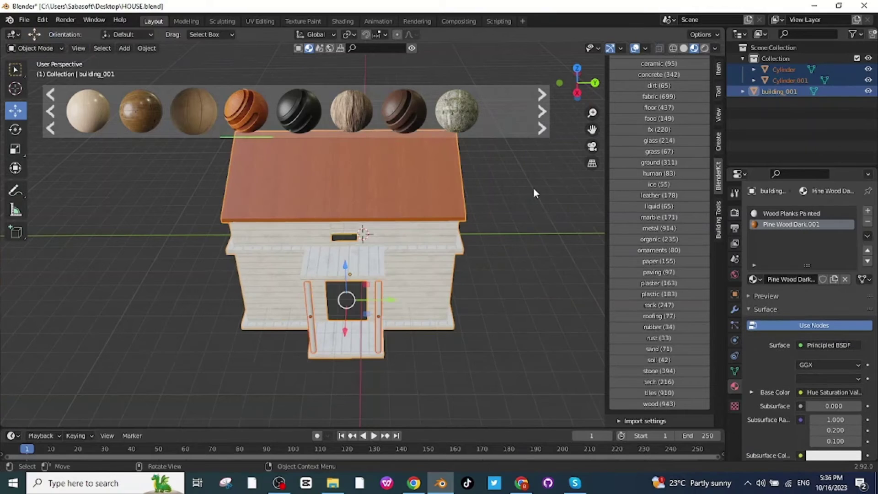
{"action": "left_click", "coordinate": [544, 240]}
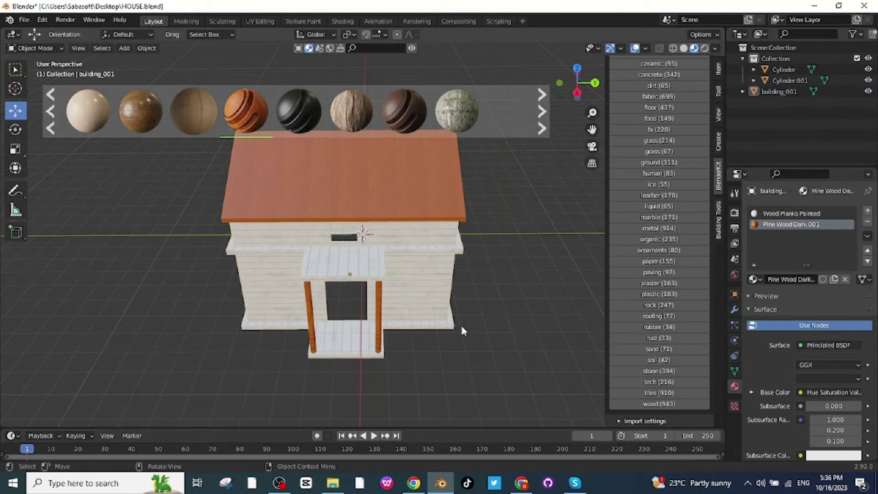
{"action": "mouse_move", "coordinate": [448, 338]}
{"action": "middle_mouse_down"}
{"action": "mouse_move", "coordinate": [507, 317]}
{"action": "mouse_move", "coordinate": [468, 307]}
{"action": "middle_mouse_up"}
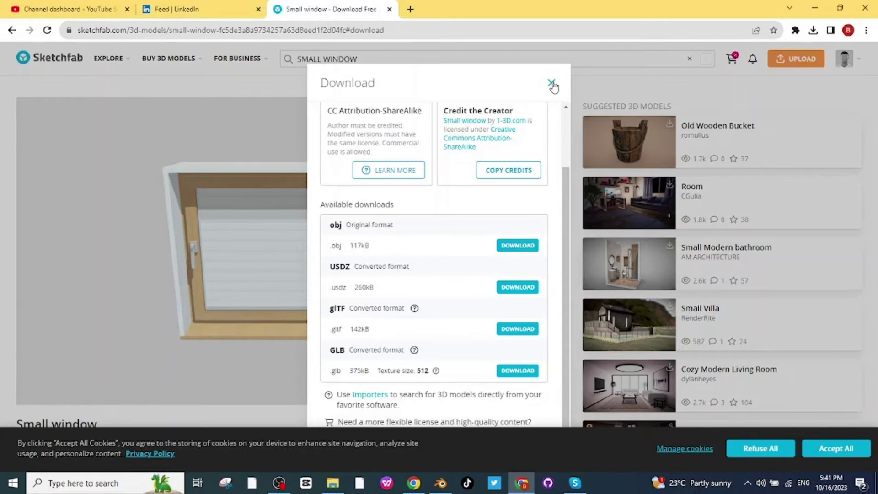
{"action": "left_click", "coordinate": [552, 82]}
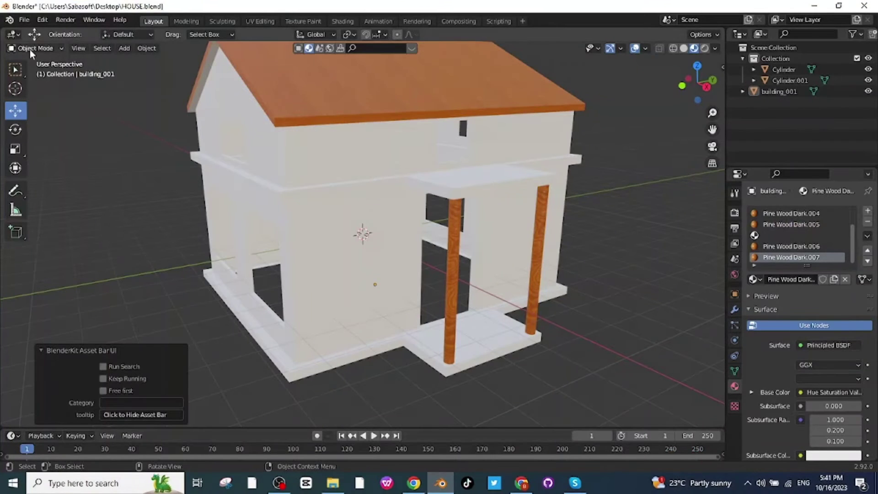
Start a glTF 2.0 import and browse to the Downloads folder for the window model.
{"action": "left_click", "coordinate": [24, 19]}
{"action": "mouse_move", "coordinate": [49, 169]}
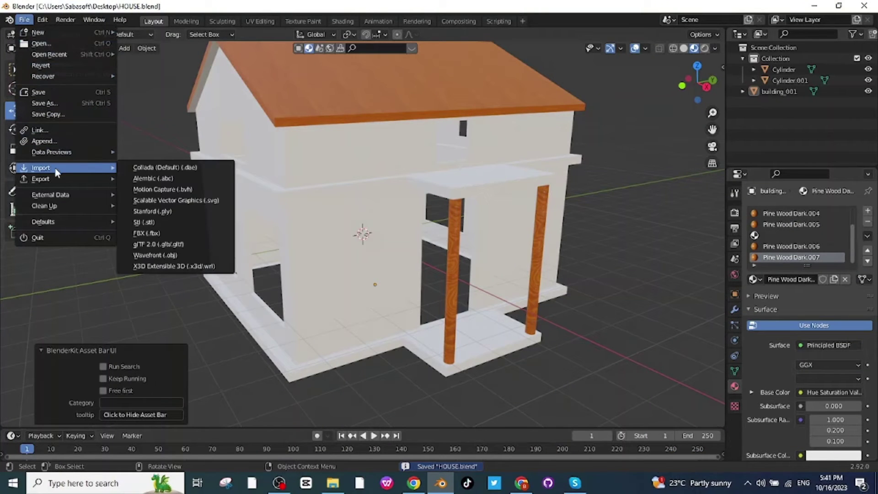
{"action": "left_click", "coordinate": [169, 243]}
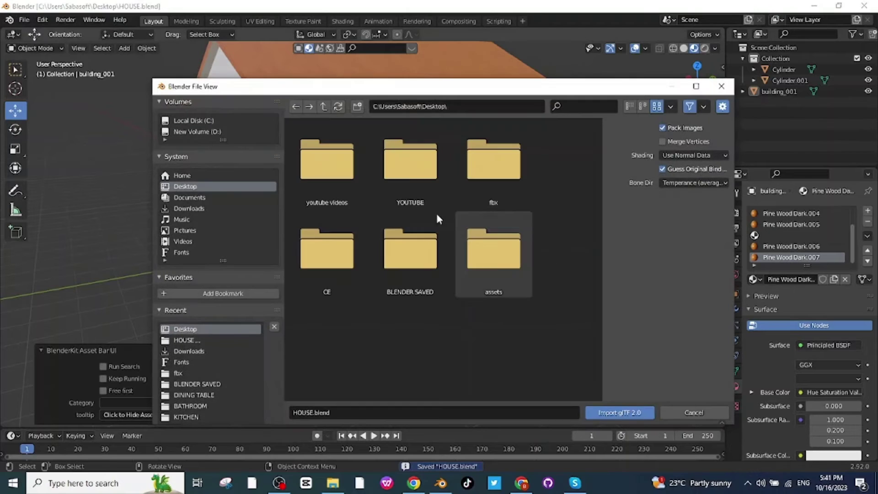
{"action": "left_click", "coordinate": [188, 208]}
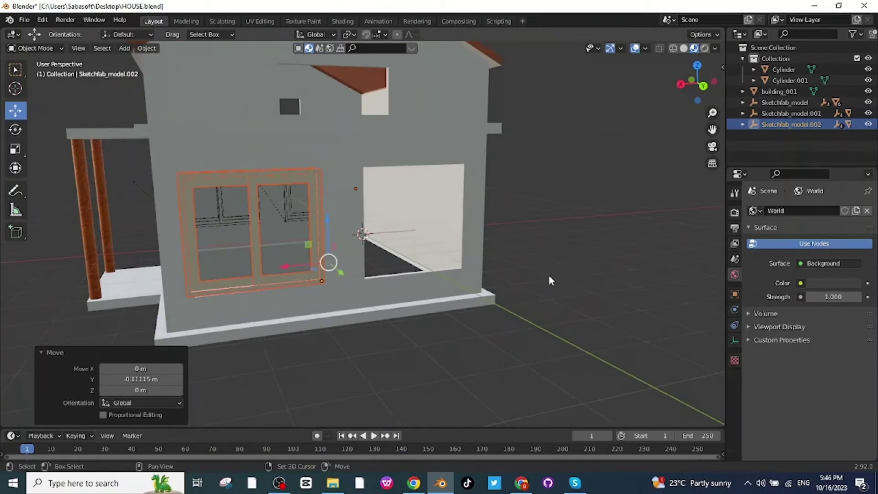
Duplicate the placed window along the X axis into the next wall opening.
{"action": "key", "text": "shift+d"}
{"action": "key", "text": "x"}
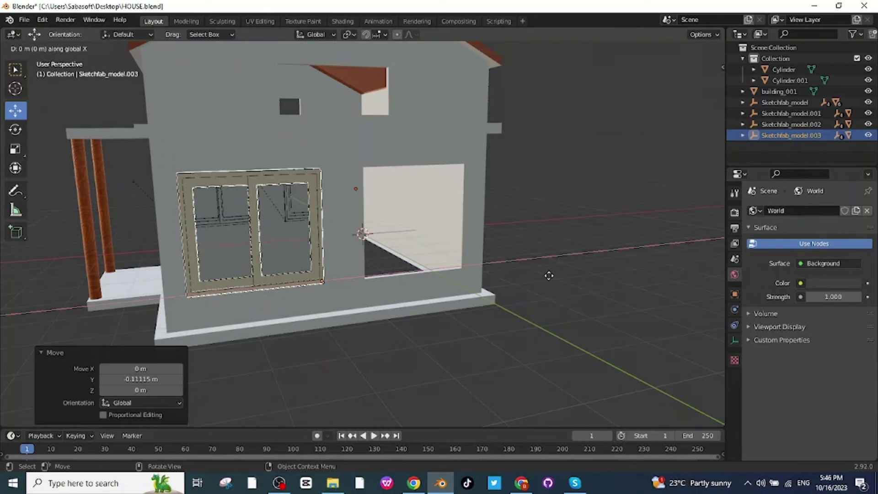
{"action": "left_click", "coordinate": [689, 267]}
{"action": "left_click", "coordinate": [589, 316]}
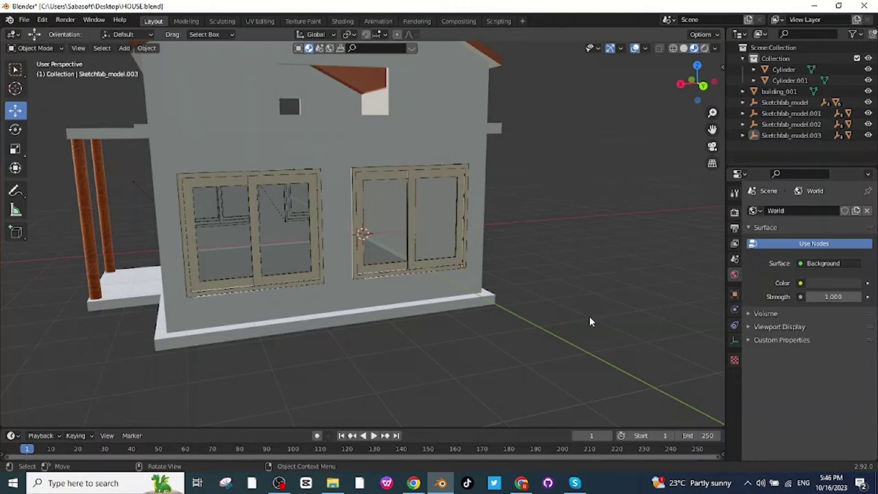
{"action": "scroll", "coordinate": [570, 331], "scroll_direction": "down", "scroll_amount": 5}
{"action": "middle_click_drag", "start_coordinate": [514, 309], "coordinate": [558, 237]}
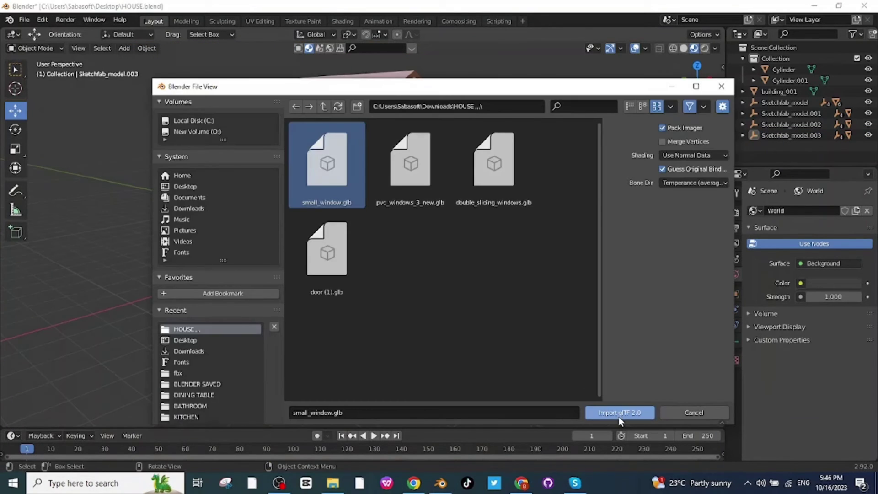
Import the next window model, shrink it, and move it toward the house in front view.
{"action": "left_click", "coordinate": [618, 414]}
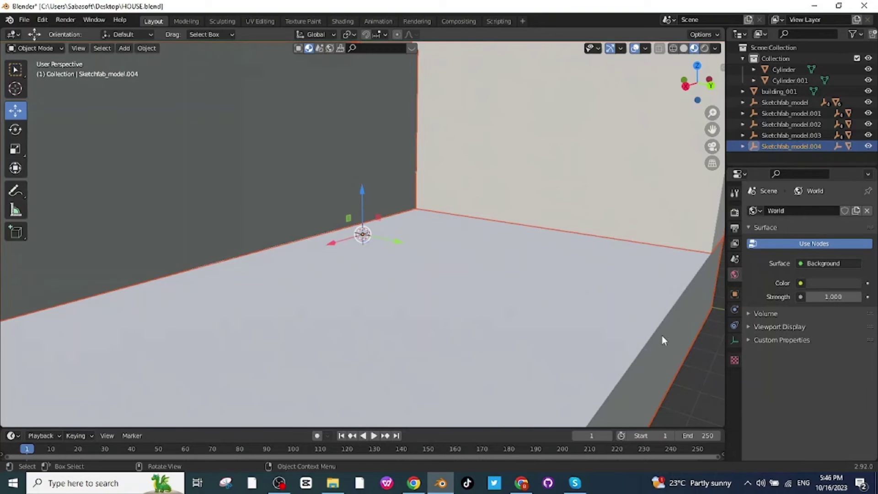
{"action": "key", "text": "s"}
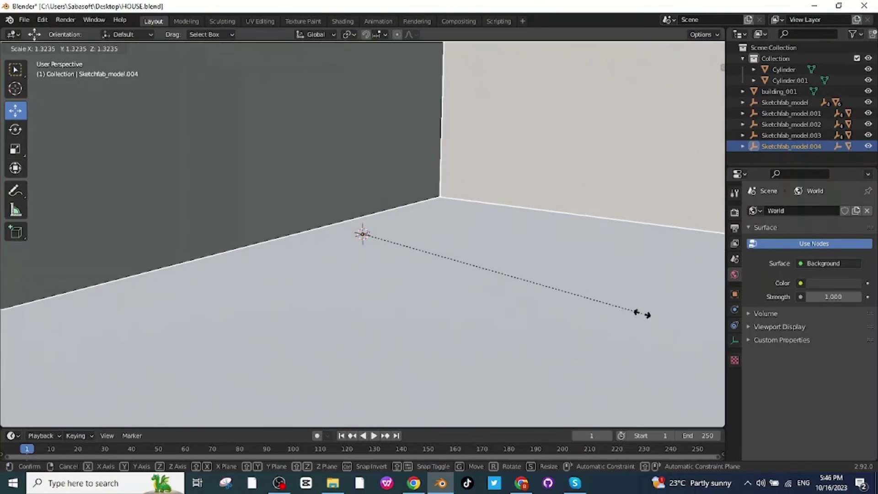
{"action": "key", "text": "Return"}
{"action": "key", "text": "g"}
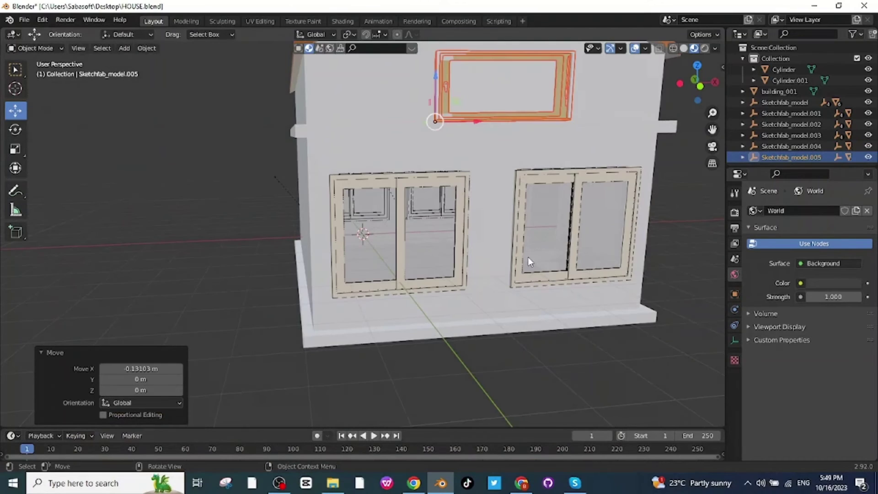
{"action": "scroll", "coordinate": [528, 257], "scroll_direction": "down", "scroll_amount": 3}
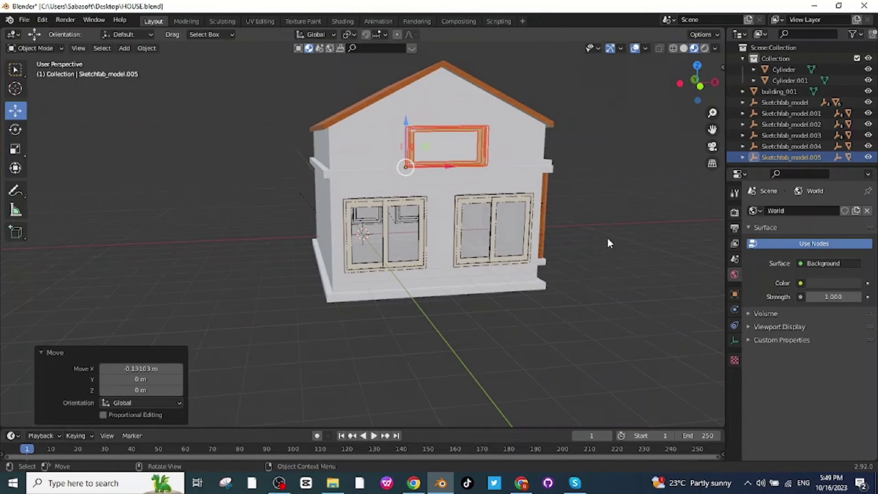
{"action": "middle_click_drag", "start_coordinate": [607, 237], "coordinate": [660, 229]}
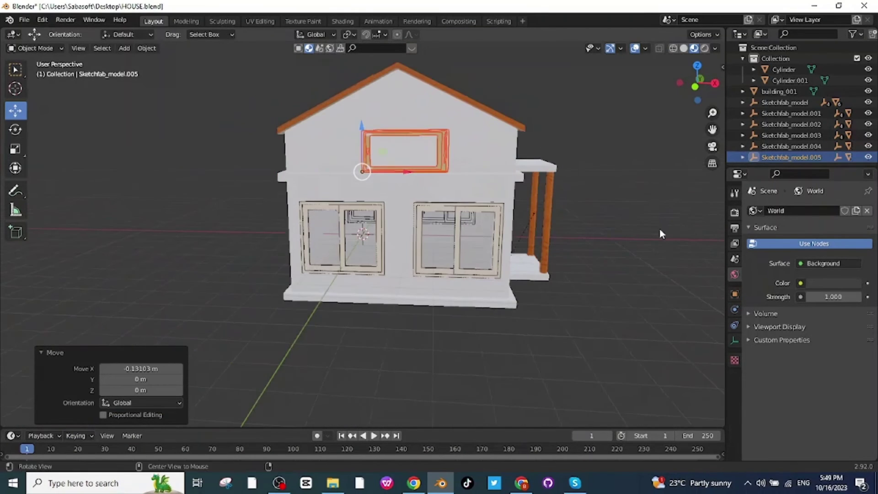
{"action": "left_click", "coordinate": [644, 214]}
{"action": "scroll", "coordinate": [639, 211], "scroll_direction": "up", "scroll_amount": 2}
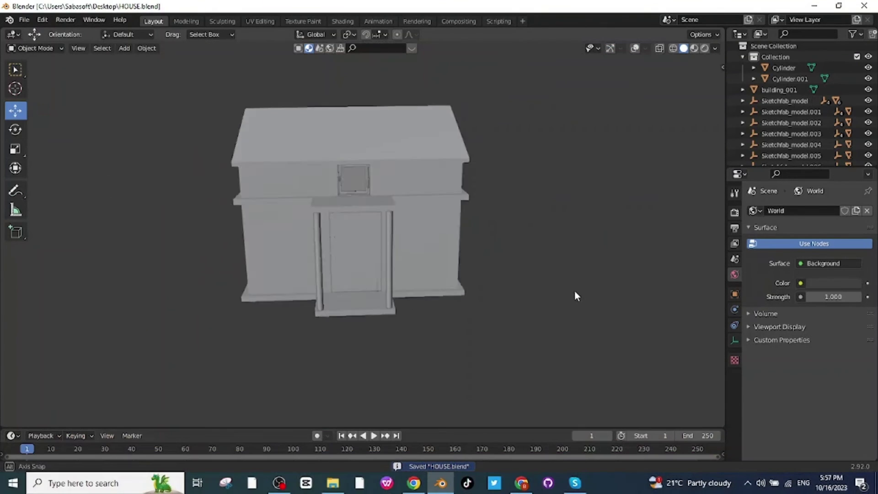
Orbit around the finished house to inspect it from all sides.
{"action": "mouse_move", "coordinate": [518, 314]}
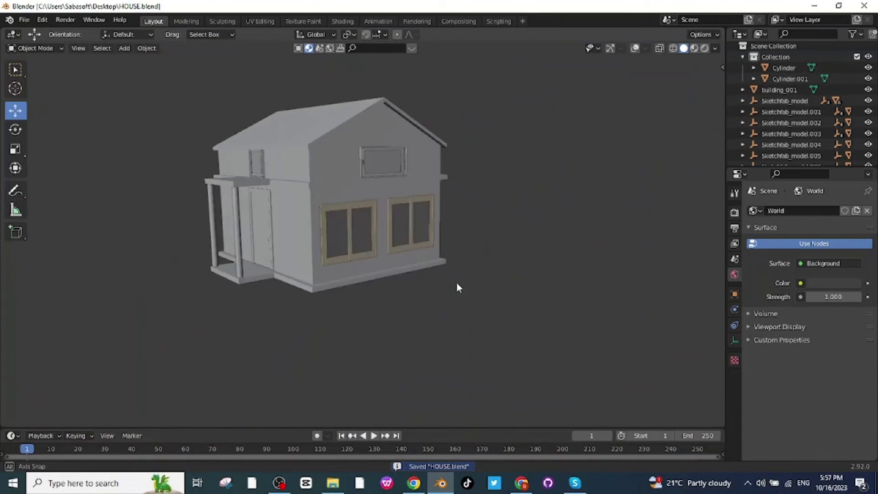
{"action": "mouse_move", "coordinate": [500, 358]}
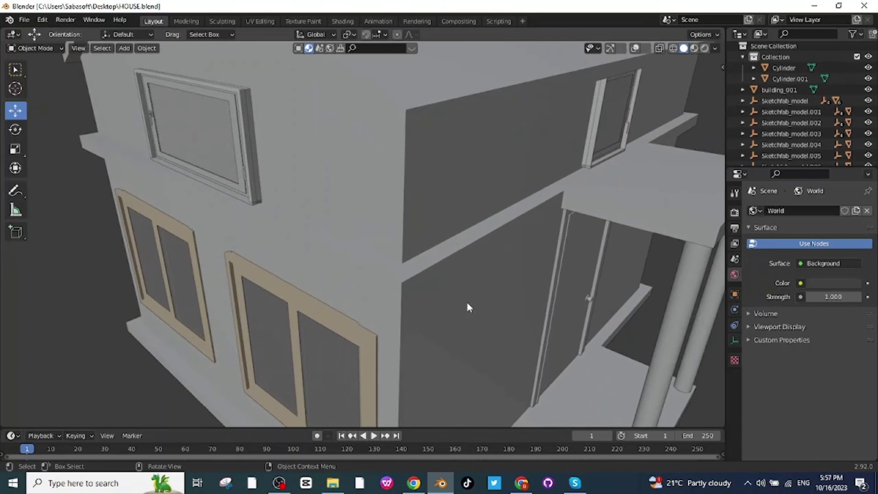
{"action": "scroll", "coordinate": [393, 233], "scroll_direction": "down", "scroll_amount": 5}
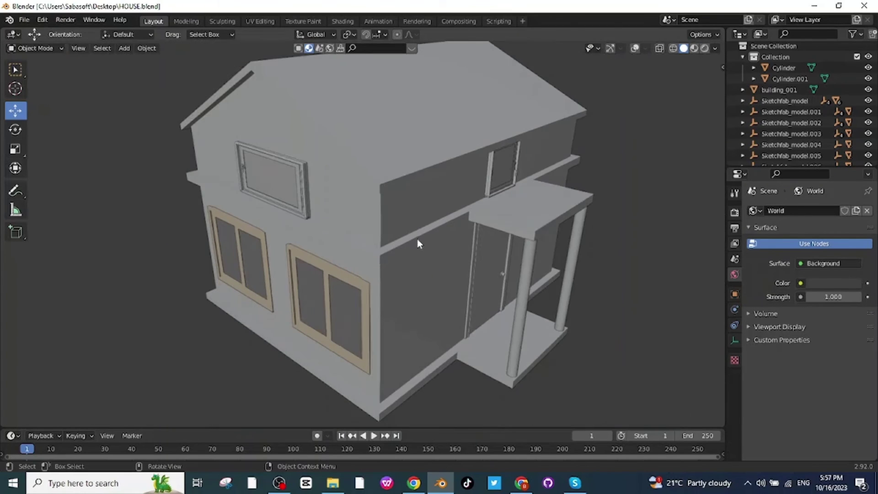
{"action": "middle_click_drag", "start_coordinate": [567, 291], "coordinate": [575, 292]}
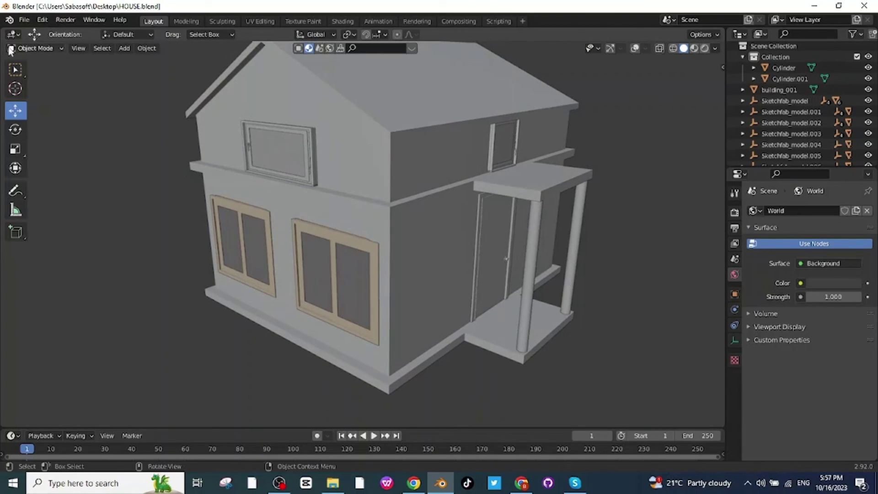
Switch to Material Preview shading and orbit to view the textured house.
{"action": "left_click", "coordinate": [696, 49]}
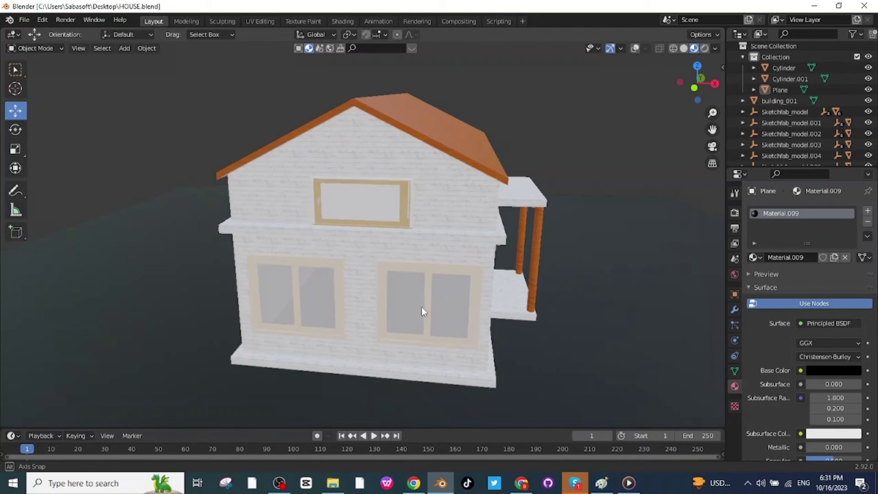
{"action": "middle_click_drag", "start_coordinate": [421, 306], "coordinate": [628, 297]}
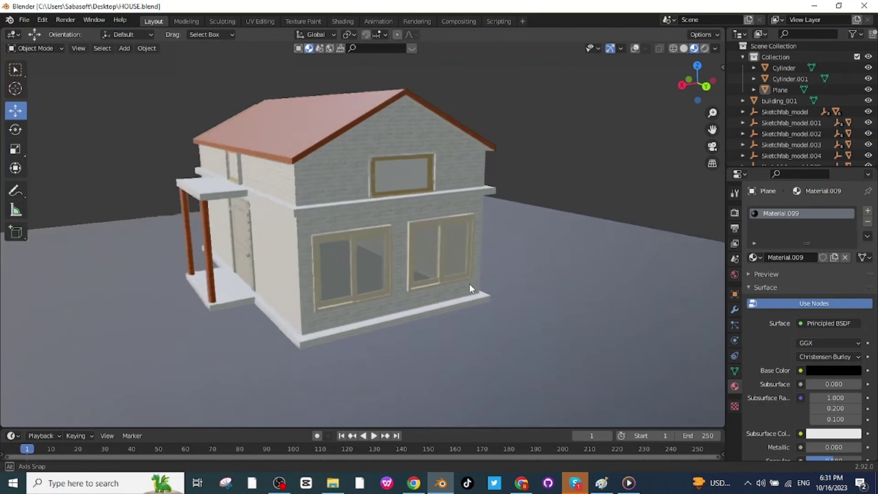